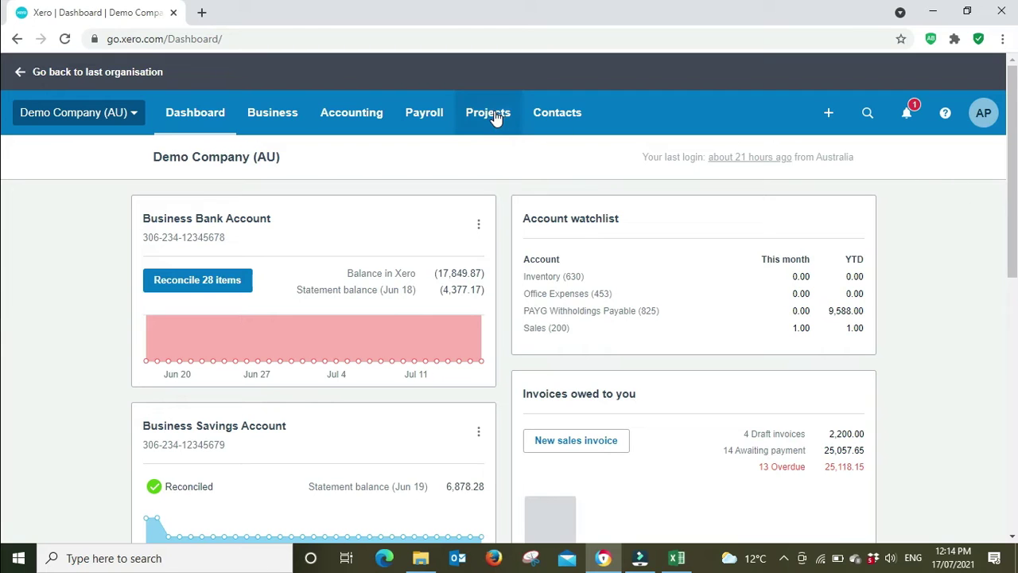
Go from the dashboard to Accounting > Reports and bring the Tax section into view
{"action": "left_click", "coordinate": [357, 117]}
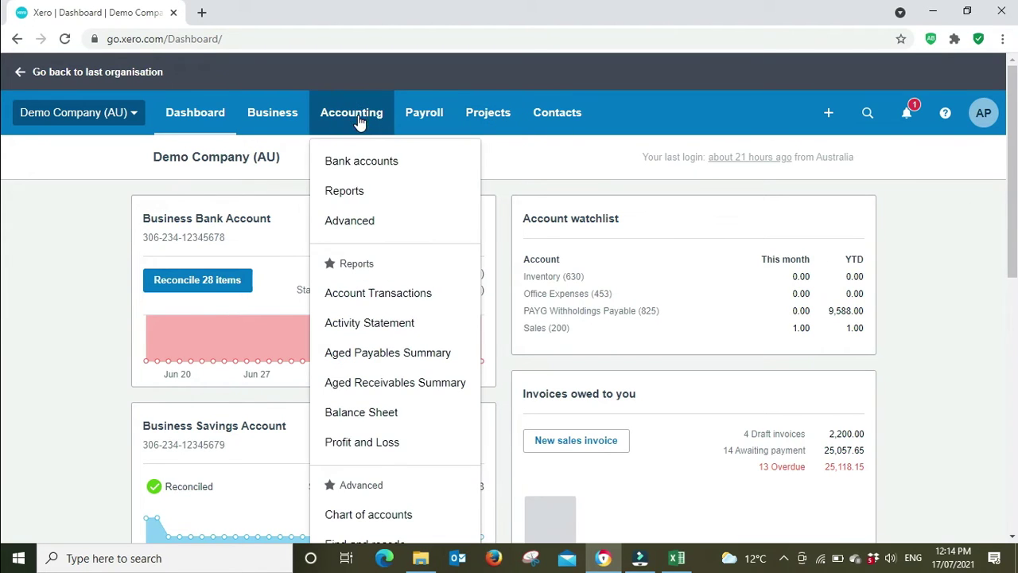
{"action": "left_click", "coordinate": [359, 193]}
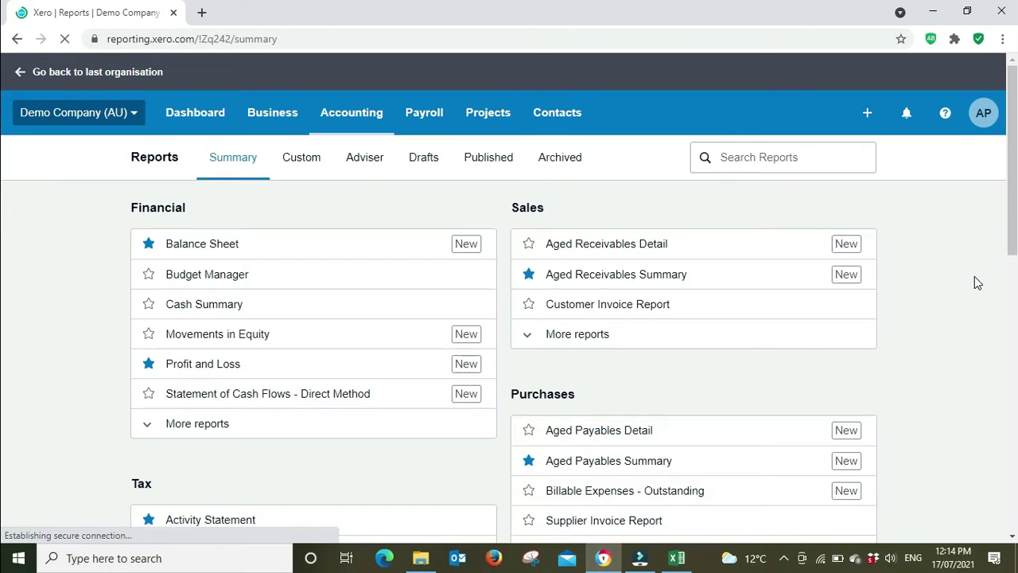
{"action": "scroll", "coordinate": [976, 283], "scroll_direction": "down", "scroll_amount": 5}
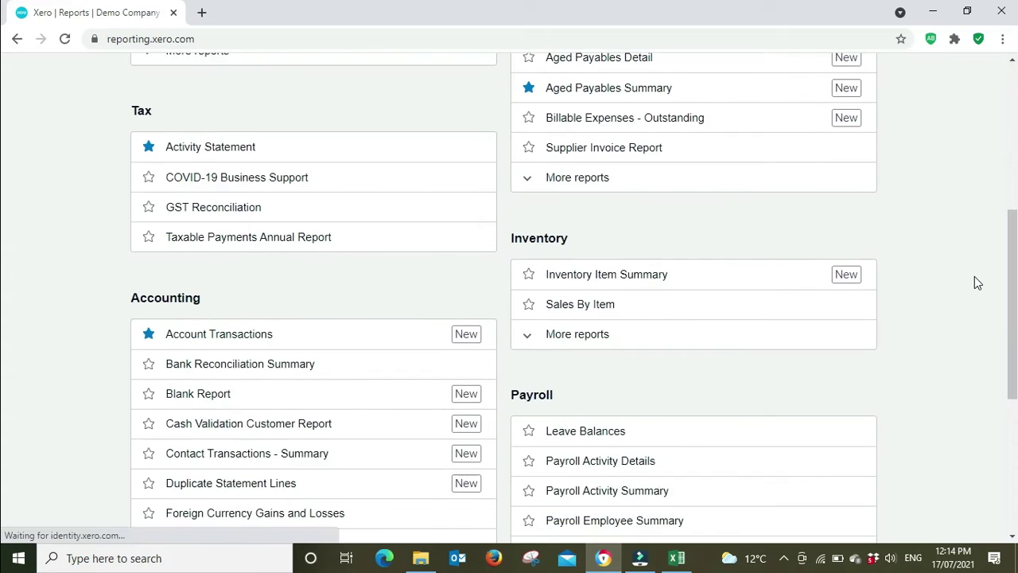
{"action": "scroll", "coordinate": [976, 283], "scroll_direction": "down", "scroll_amount": 2}
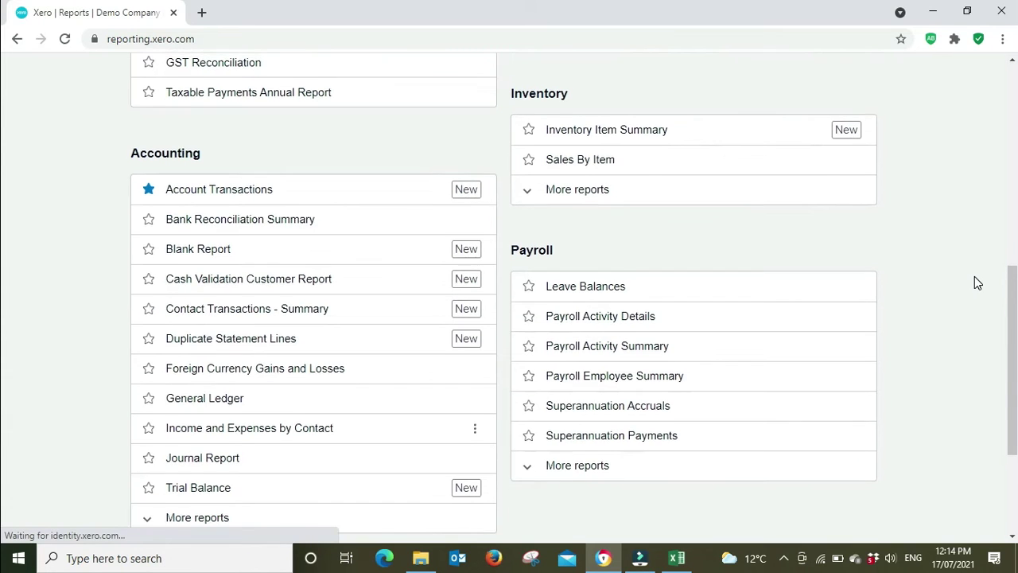
{"action": "scroll", "coordinate": [976, 283], "scroll_direction": "up", "scroll_amount": 3}
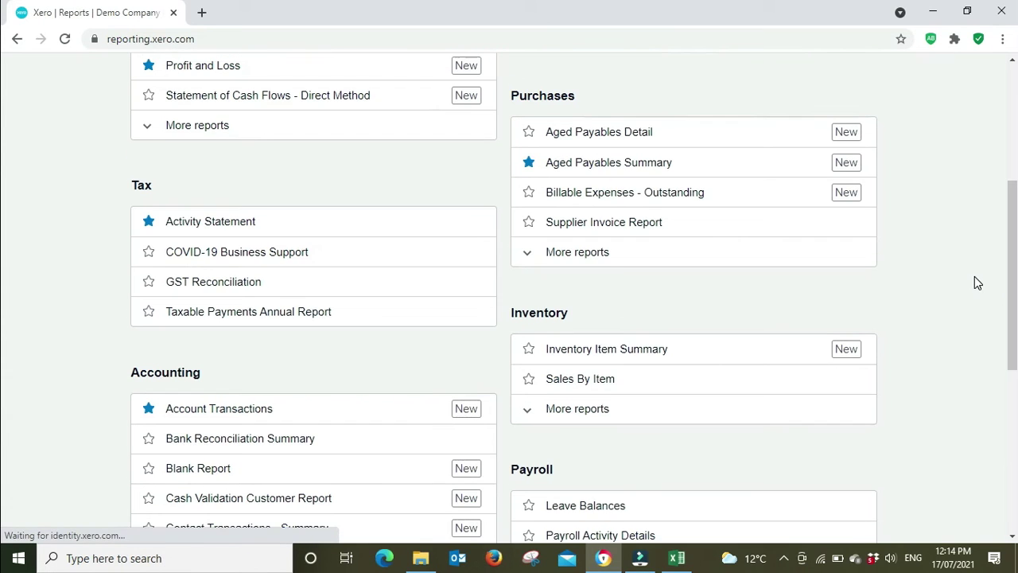
Open the July 2021 GST Reconciliation report and duplicate its browser tab
{"action": "left_click", "coordinate": [206, 286]}
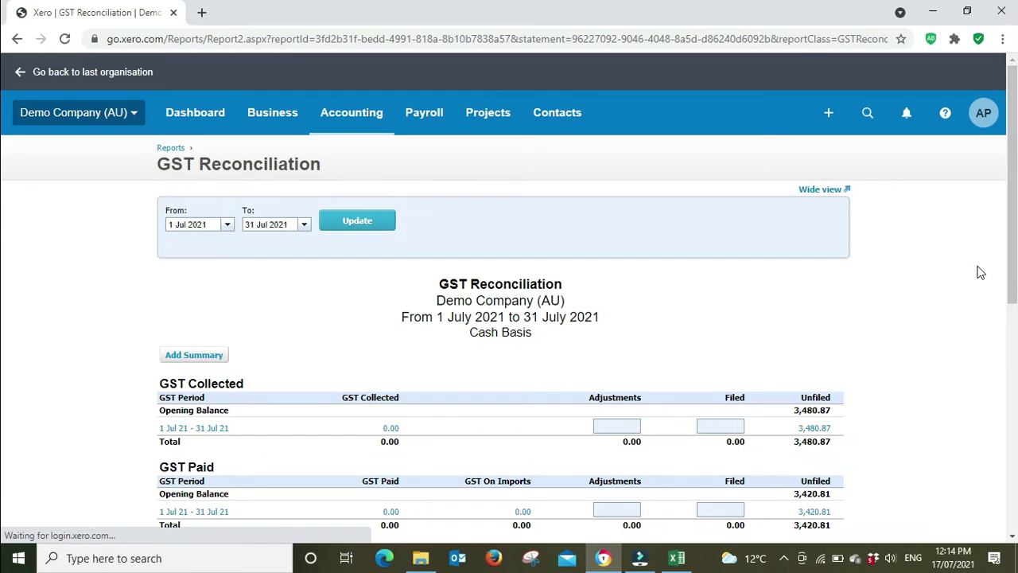
{"action": "right_click", "coordinate": [94, 6]}
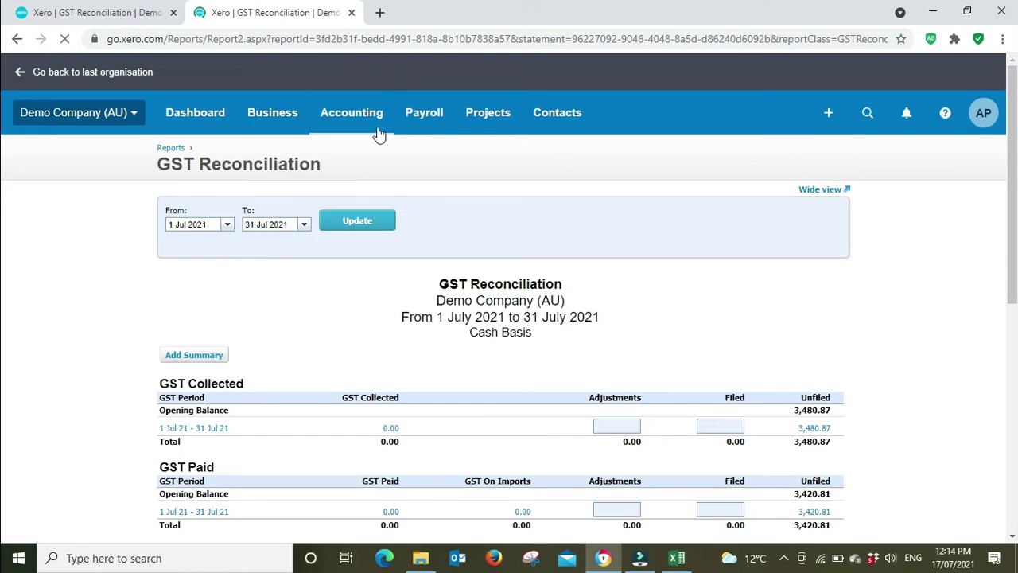
In the second tab, go back to Reports and open the Activity Statement
{"action": "left_click", "coordinate": [171, 151]}
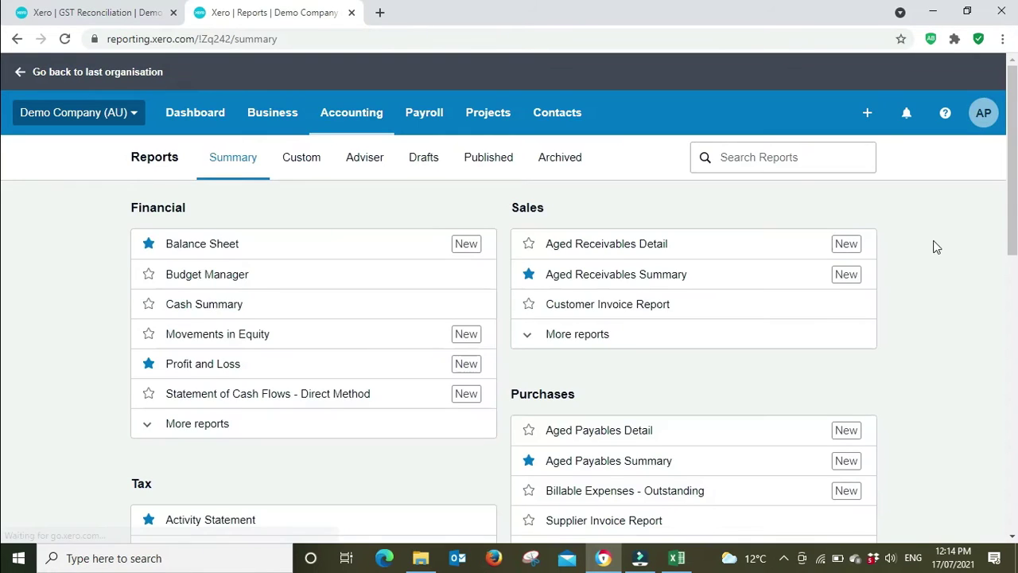
{"action": "scroll", "coordinate": [901, 237], "scroll_direction": "down", "scroll_amount": 4}
{"action": "left_click", "coordinate": [228, 222]}
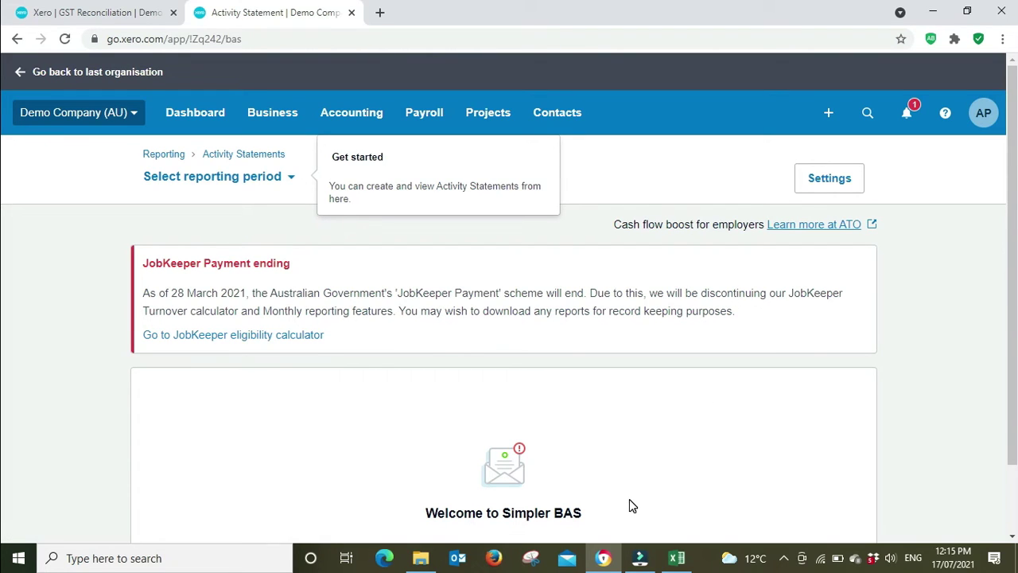
Choose the June 2021 reporting period and bring 1A 2,860 and 1B 2,008 into view
{"action": "left_click", "coordinate": [293, 177]}
{"action": "scroll", "coordinate": [200, 338], "scroll_direction": "down", "scroll_amount": 5}
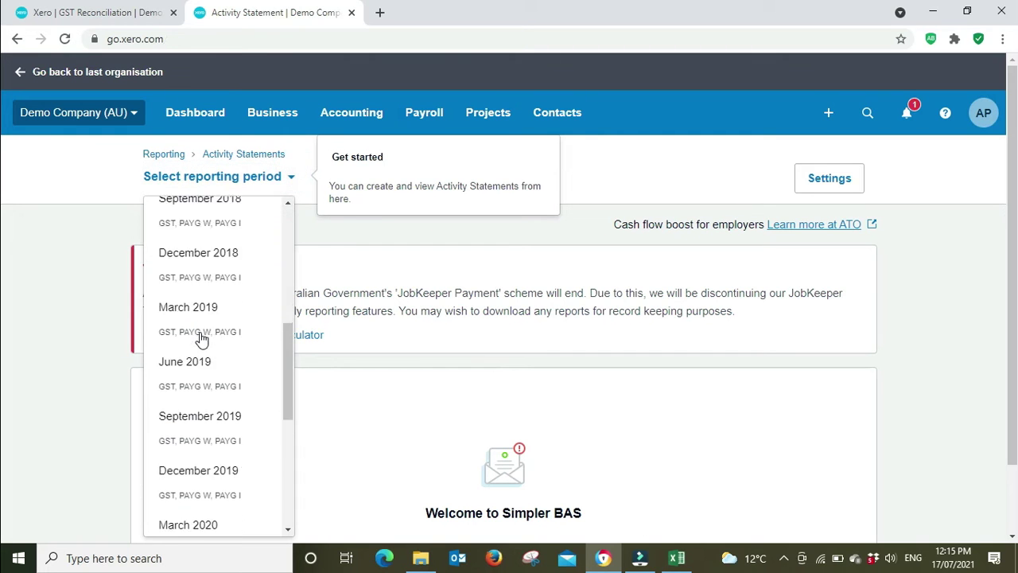
{"action": "scroll", "coordinate": [202, 339], "scroll_direction": "down", "scroll_amount": 2}
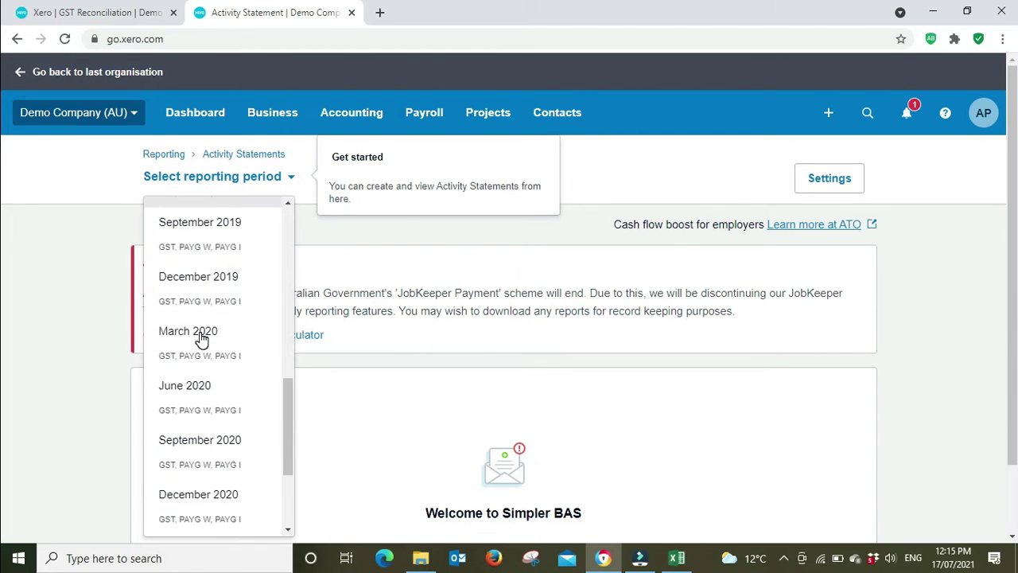
{"action": "scroll", "coordinate": [202, 339], "scroll_direction": "down", "scroll_amount": 3}
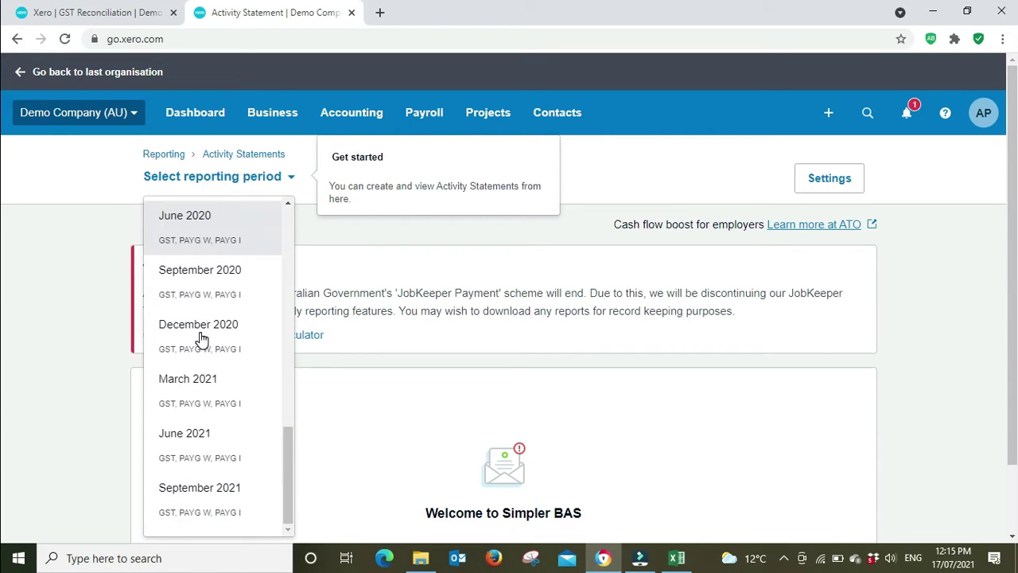
{"action": "left_click", "coordinate": [205, 450]}
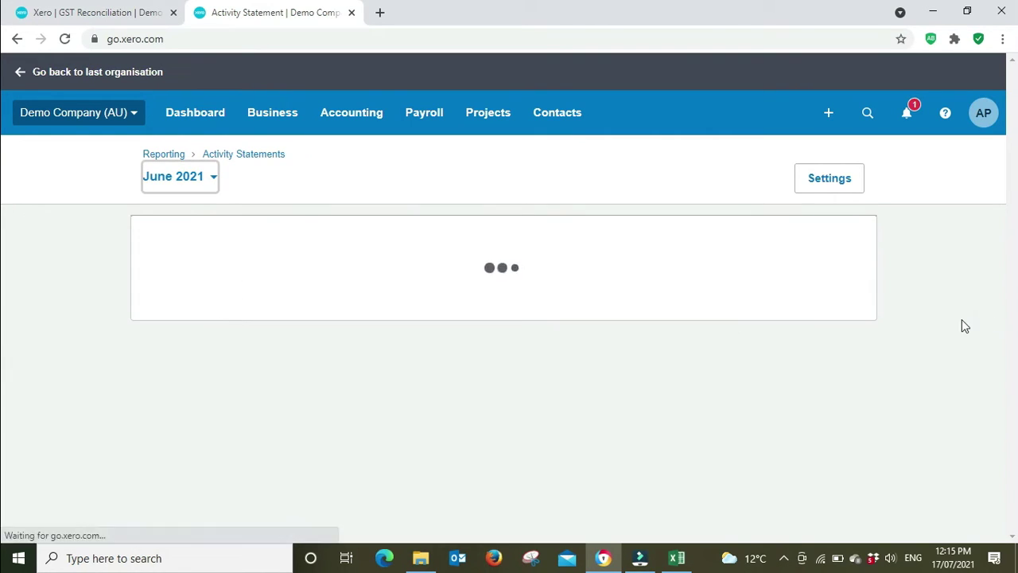
{"action": "scroll", "coordinate": [962, 321], "scroll_direction": "down", "scroll_amount": 3}
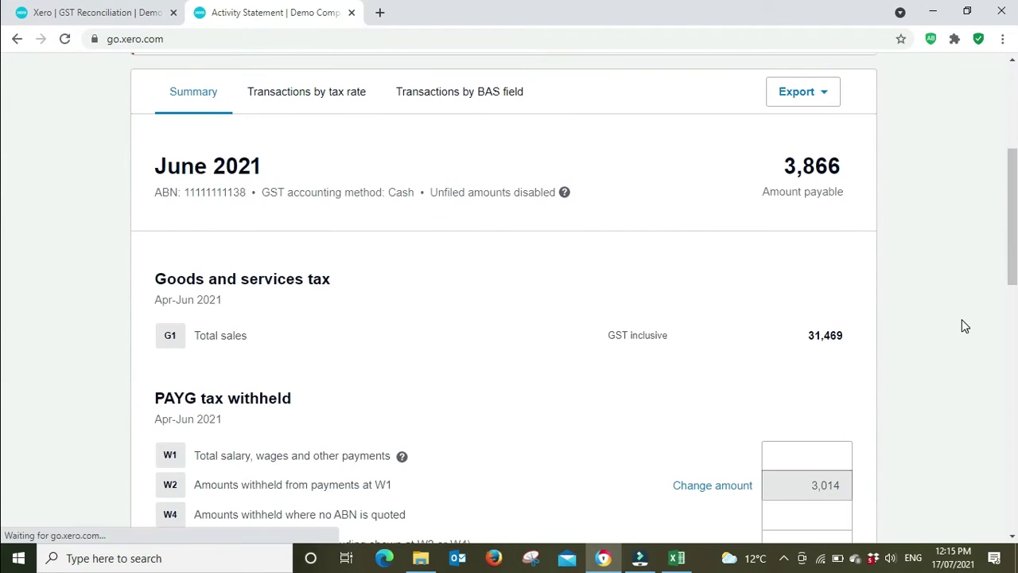
{"action": "scroll", "coordinate": [962, 322], "scroll_direction": "down", "scroll_amount": 5}
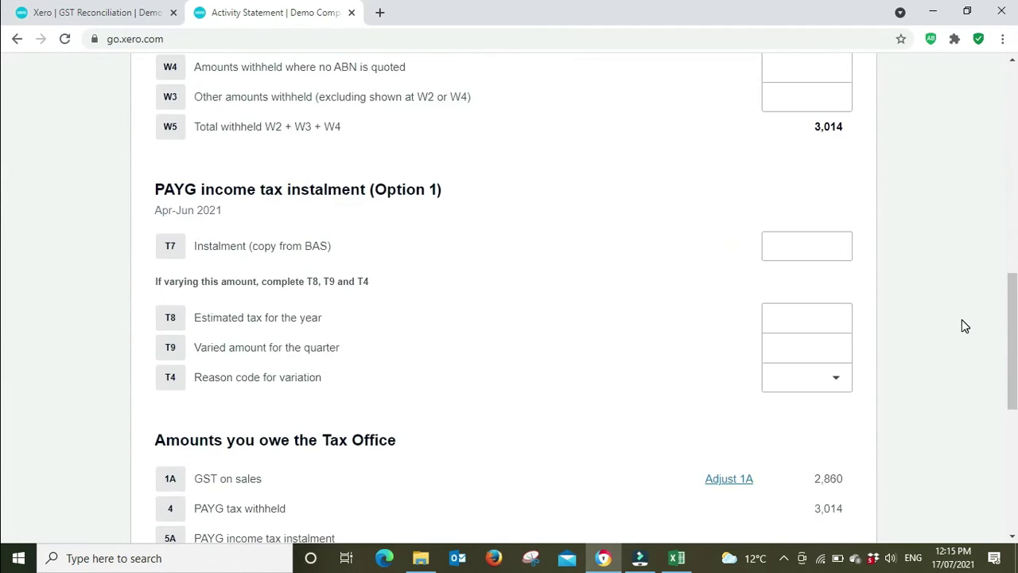
{"action": "scroll", "coordinate": [962, 326], "scroll_direction": "down", "scroll_amount": 2}
{"action": "scroll", "coordinate": [961, 326], "scroll_direction": "down", "scroll_amount": 2}
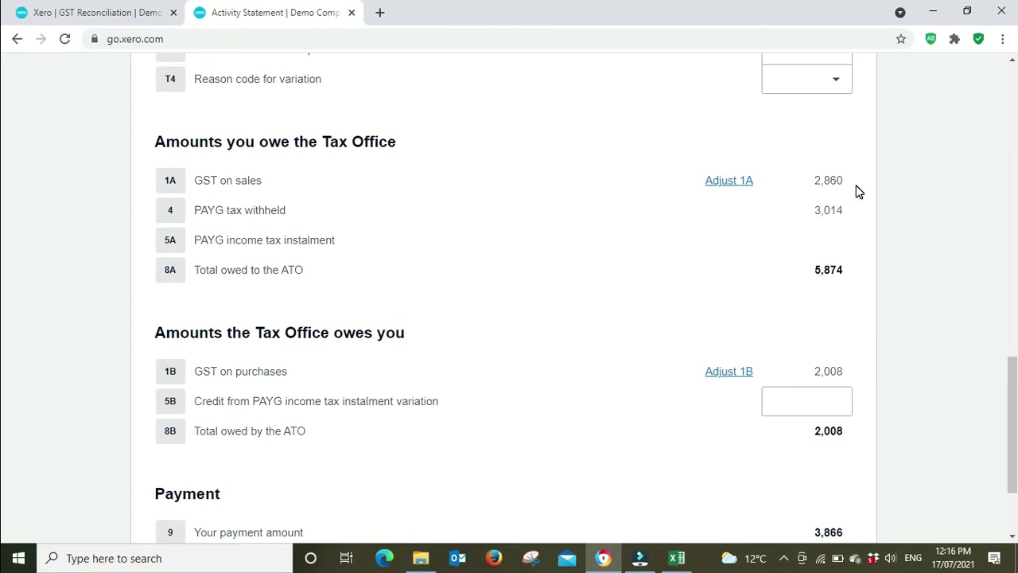
Update the GST Reconciliation tab with From 1/7/2020 and To 30/6/2021
{"action": "left_click", "coordinate": [92, 9]}
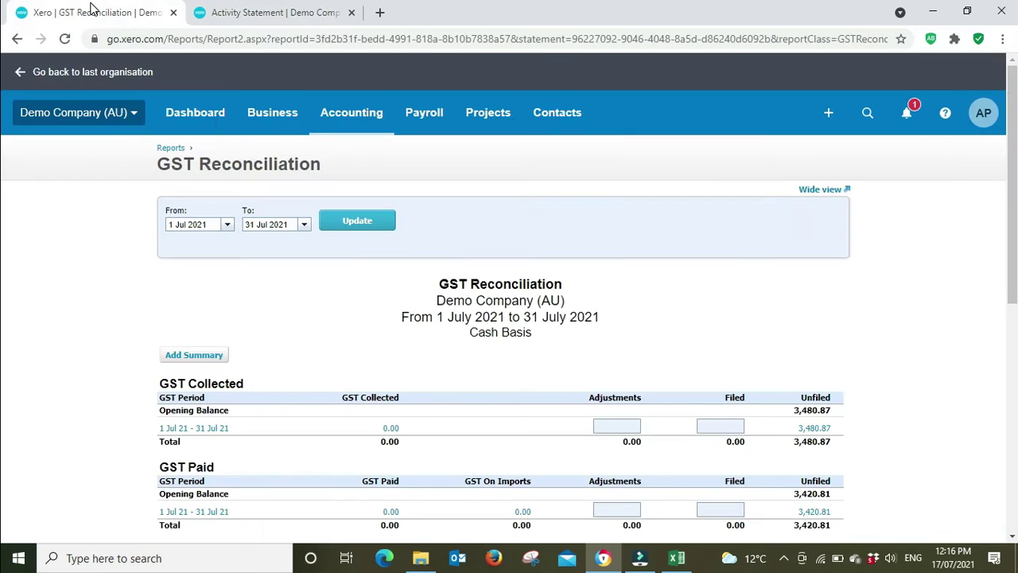
{"action": "left_click", "coordinate": [214, 224]}
{"action": "type", "text": "1/7"}
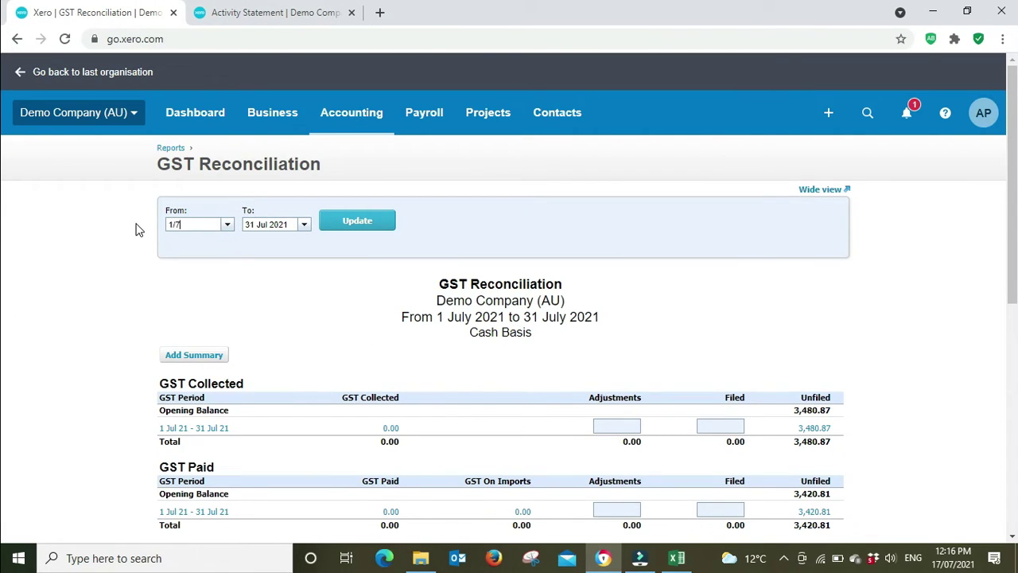
{"action": "type", "text": "/2020"}
{"action": "key", "text": "Tab"}
{"action": "type", "text": "30/6/2021"}
{"action": "key", "text": "Tab"}
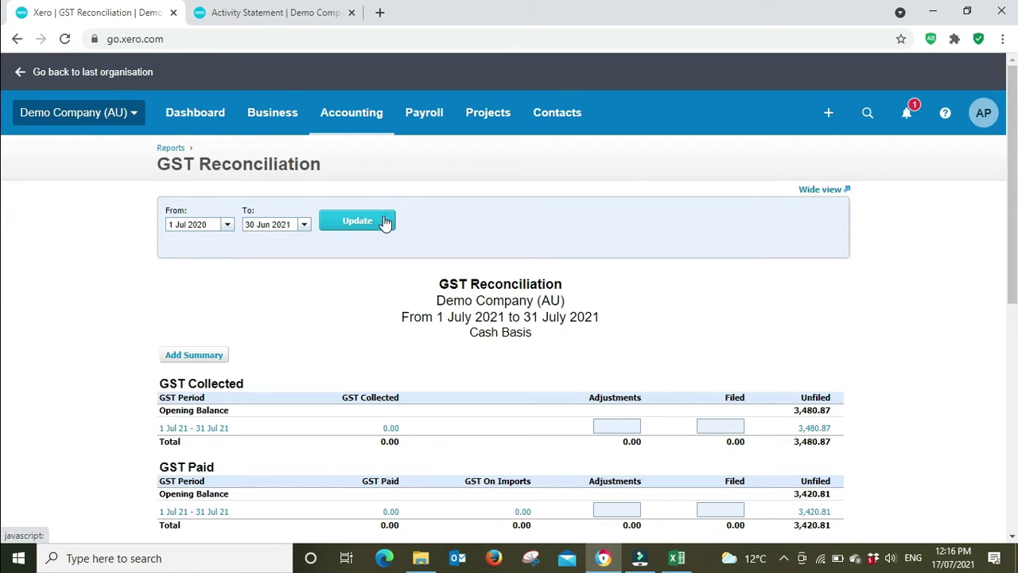
{"action": "left_click", "coordinate": [377, 229]}
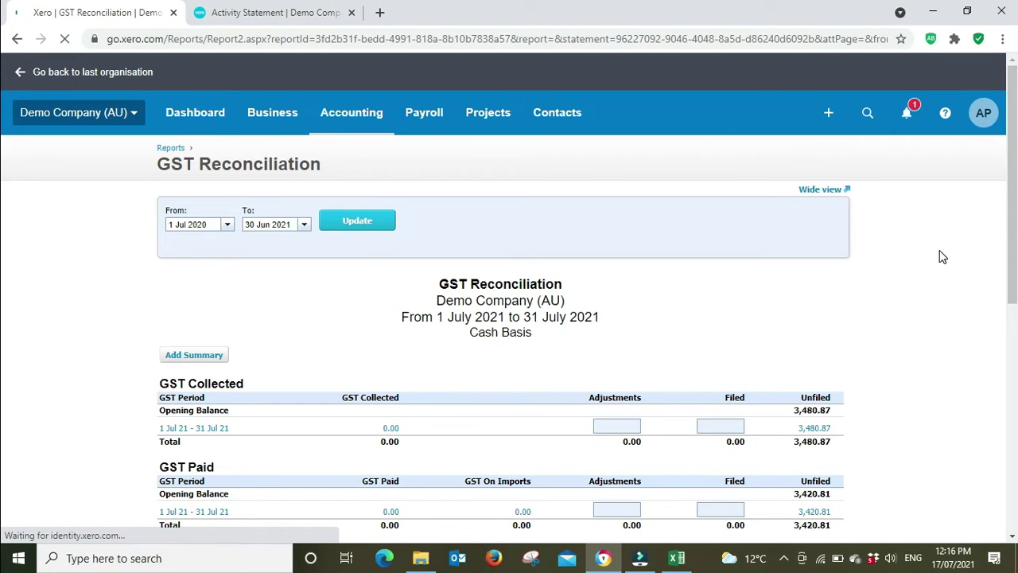
{"action": "scroll", "coordinate": [940, 255], "scroll_direction": "down", "scroll_amount": 2}
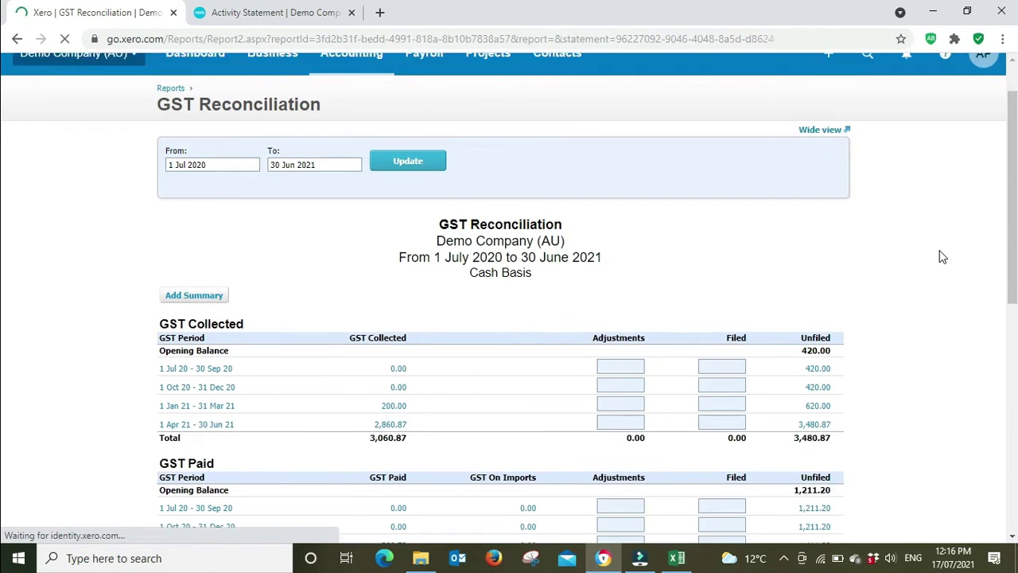
Check the statement's 1A 2,860 and 1B 2,008 against the reconciliation's 2,860.87 collected and 2,008.83 paid
{"action": "left_click", "coordinate": [298, 6]}
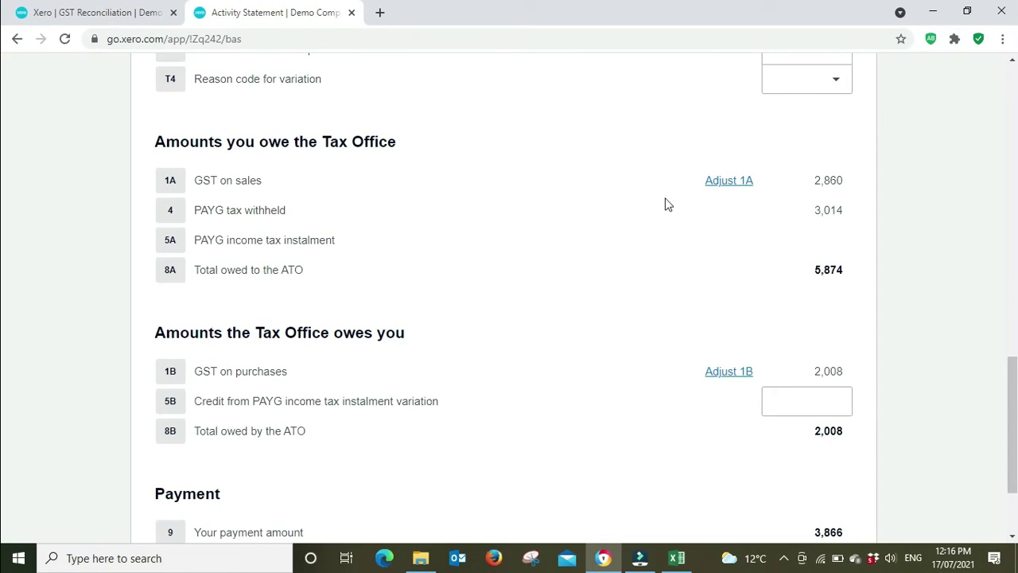
{"action": "left_click", "coordinate": [104, 9]}
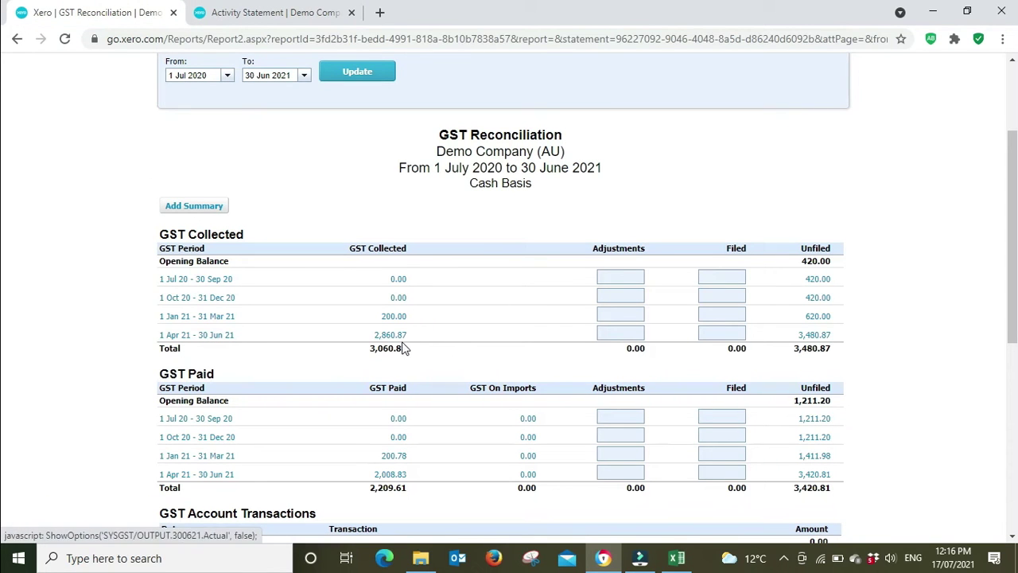
{"action": "left_click", "coordinate": [318, 18]}
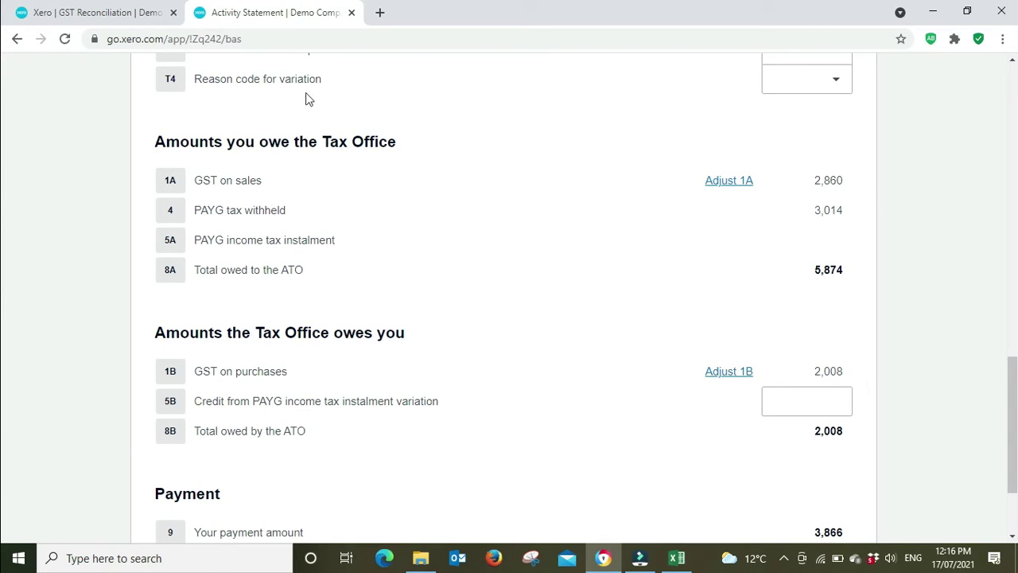
{"action": "left_click", "coordinate": [71, 5]}
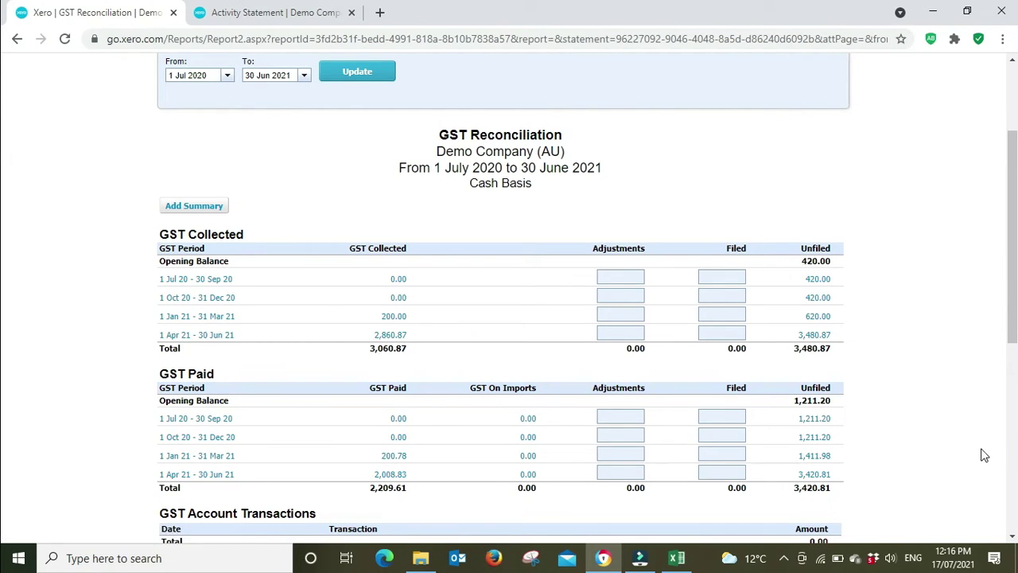
Export the 1 Jul 2020–30 Jun 2021 GST Reconciliation as an Excel workbook and bring it forward
{"action": "scroll", "coordinate": [966, 461], "scroll_direction": "down", "scroll_amount": 1}
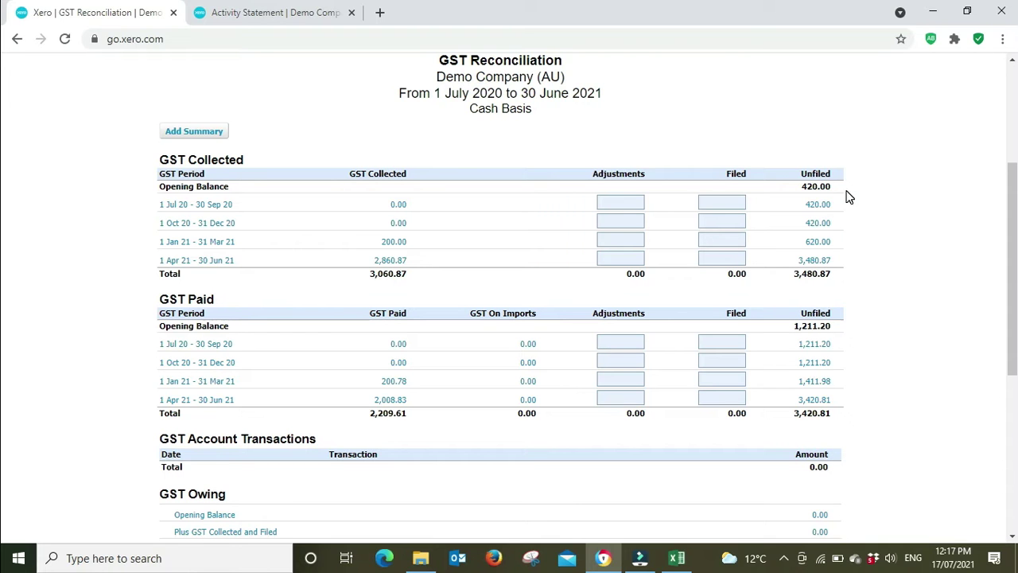
{"action": "scroll", "coordinate": [994, 255], "scroll_direction": "down", "scroll_amount": 5}
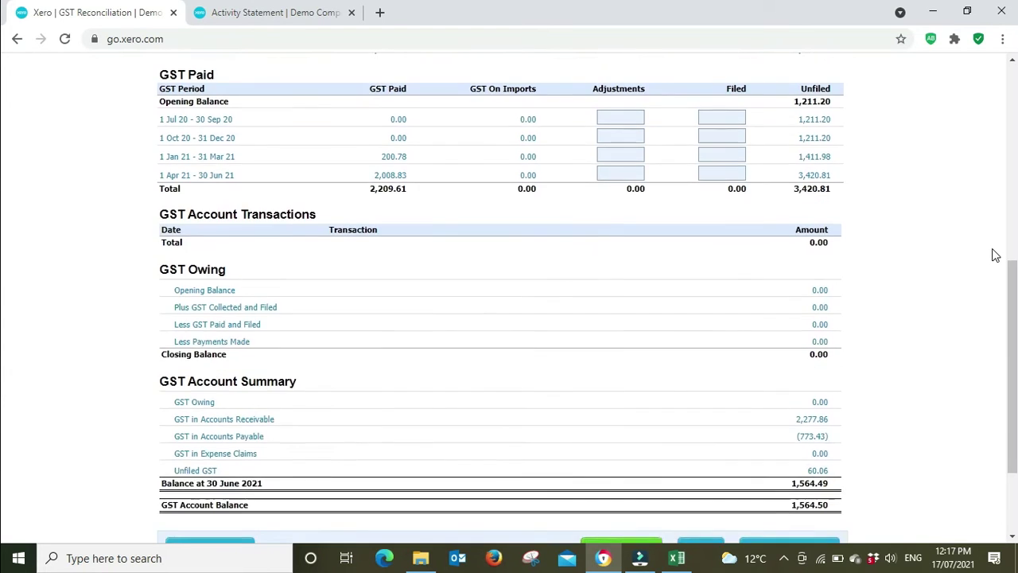
{"action": "left_click", "coordinate": [837, 419]}
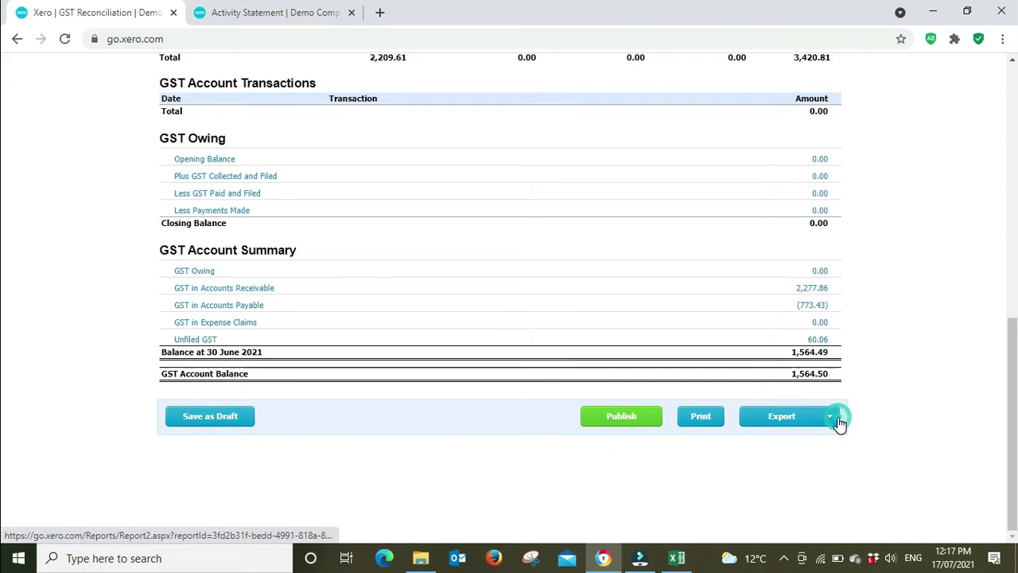
{"action": "left_click", "coordinate": [791, 427]}
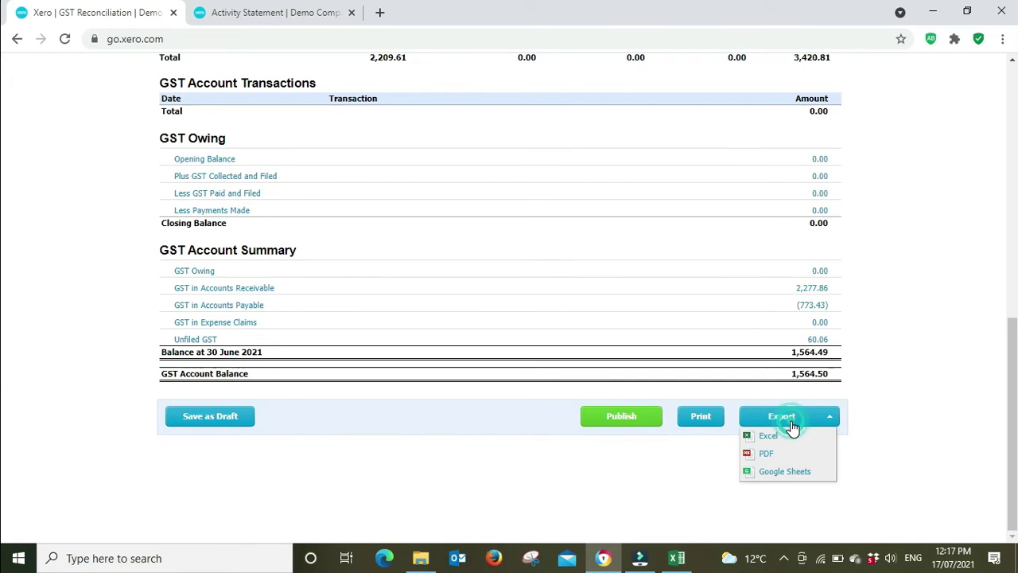
{"action": "left_click", "coordinate": [904, 411]}
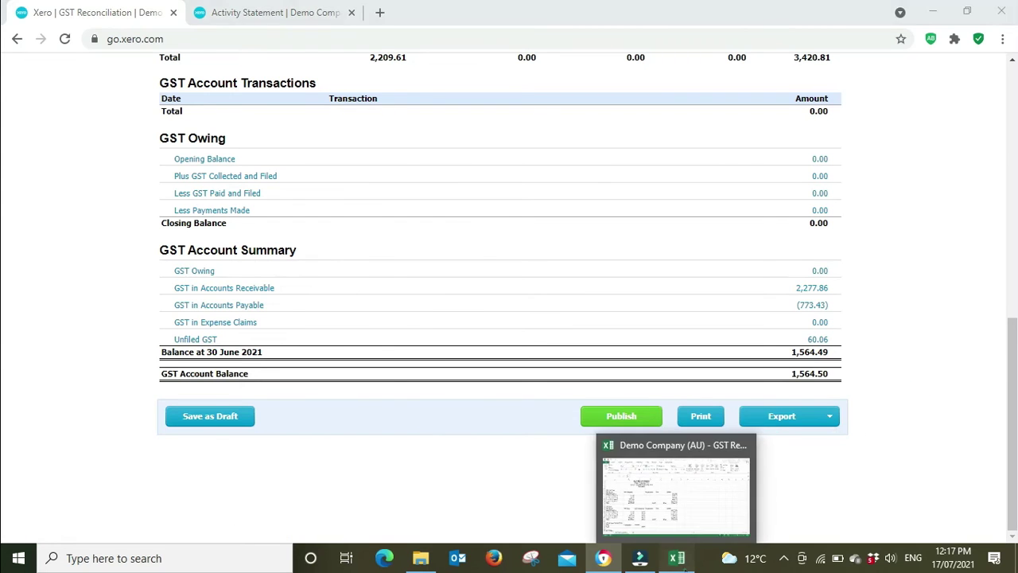
{"action": "left_click", "coordinate": [676, 558]}
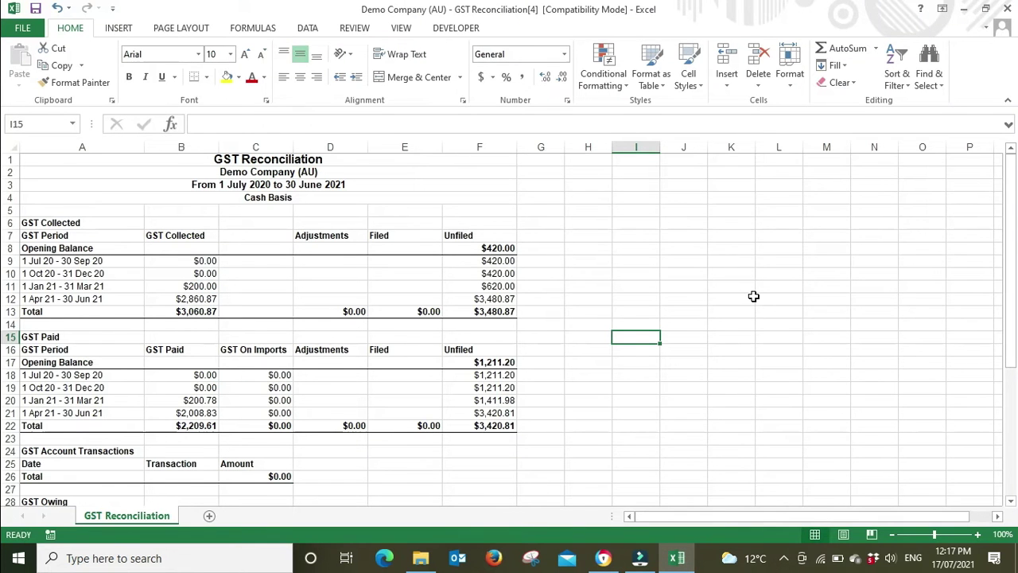
Replace the opening balances 420 in F8 and 1211.2 in F17 with 0
{"action": "scroll", "coordinate": [754, 296], "scroll_direction": "down", "scroll_amount": 1}
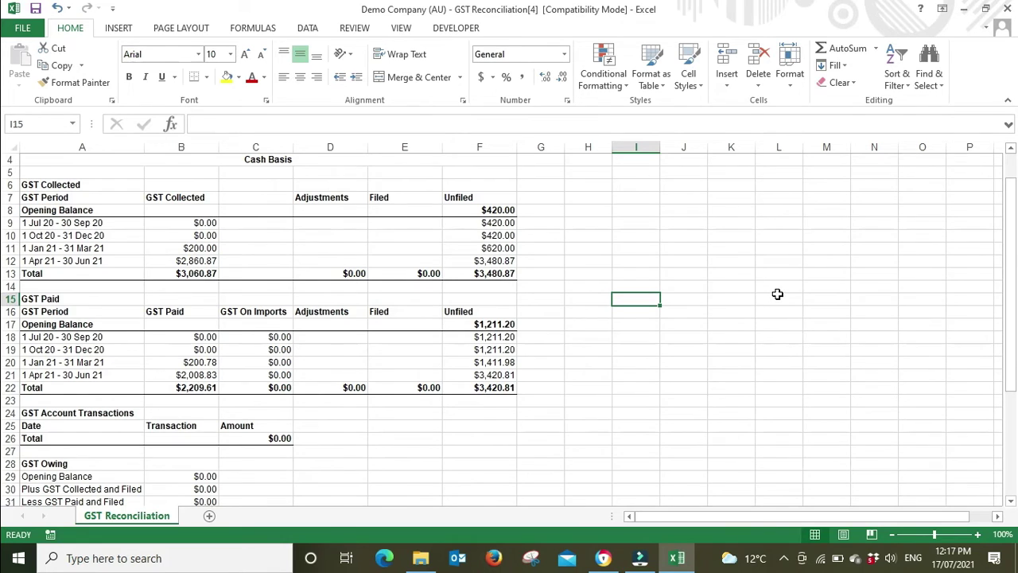
{"action": "scroll", "coordinate": [777, 294], "scroll_direction": "up", "scroll_amount": 1}
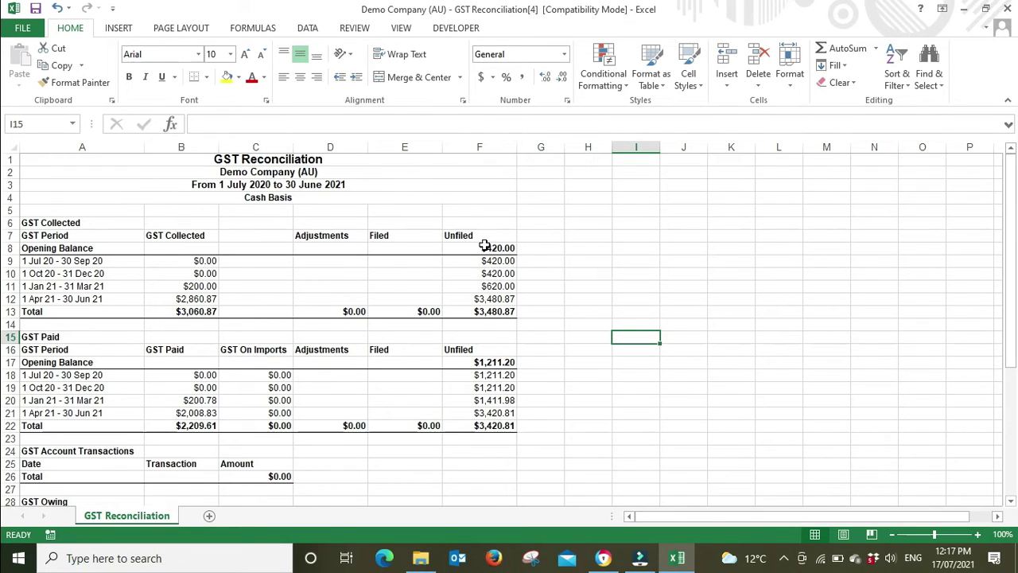
{"action": "left_click", "coordinate": [483, 248]}
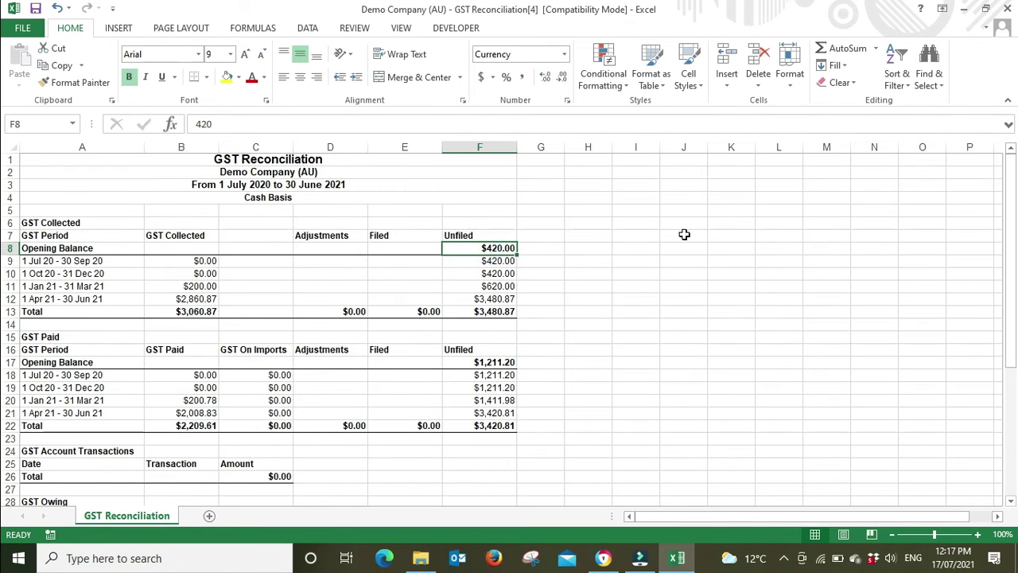
{"action": "type", "text": "0"}
{"action": "key", "text": "Return"}
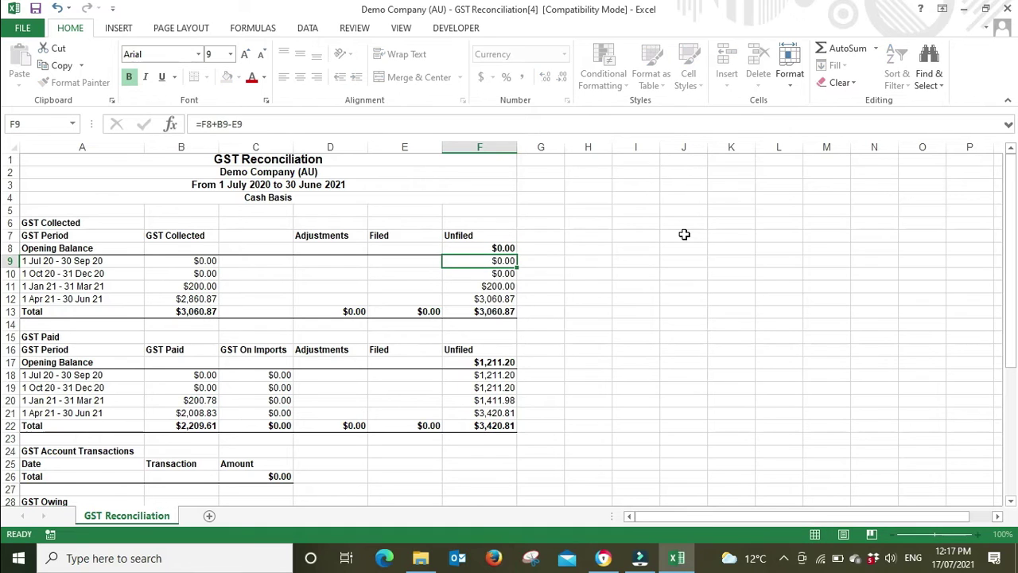
{"action": "left_click", "coordinate": [490, 362]}
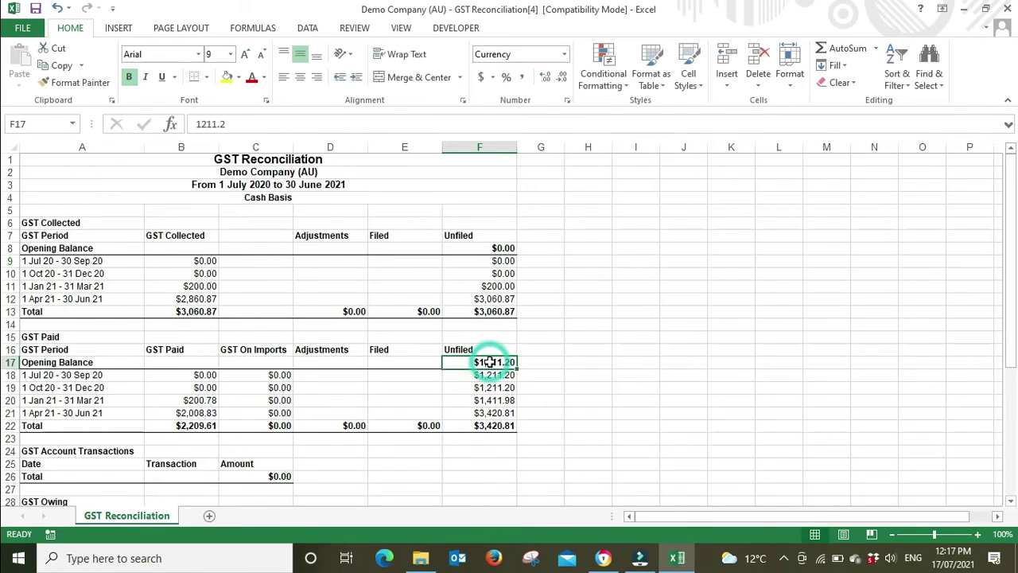
{"action": "type", "text": "0"}
{"action": "key", "text": "Return"}
{"action": "left_click", "coordinate": [703, 324]}
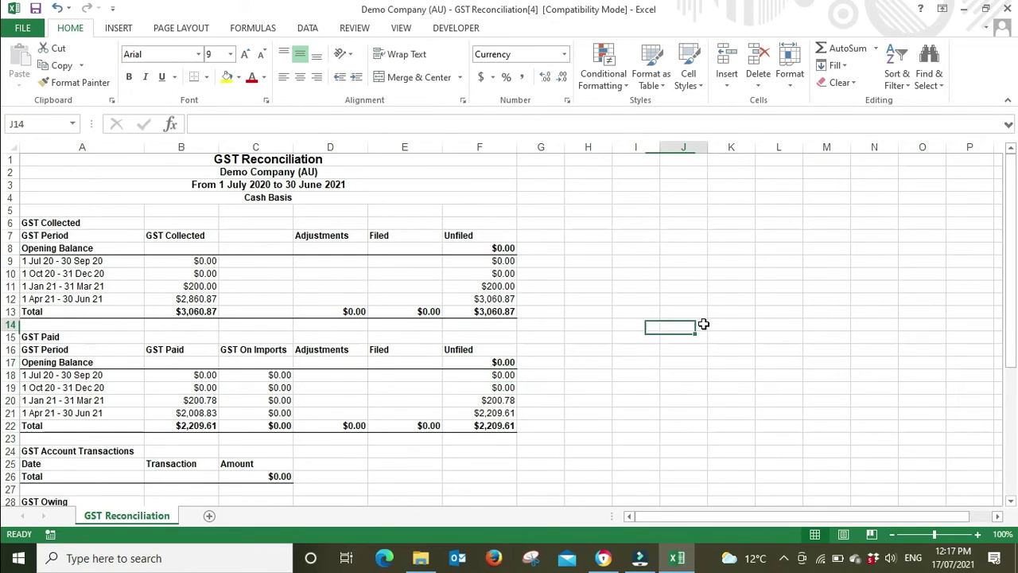
{"action": "left_click", "coordinate": [181, 261]}
Fill the quarterly amounts in B9:B12 and B18:B21 with light gold
{"action": "left_click", "coordinate": [180, 296], "text": "shift"}
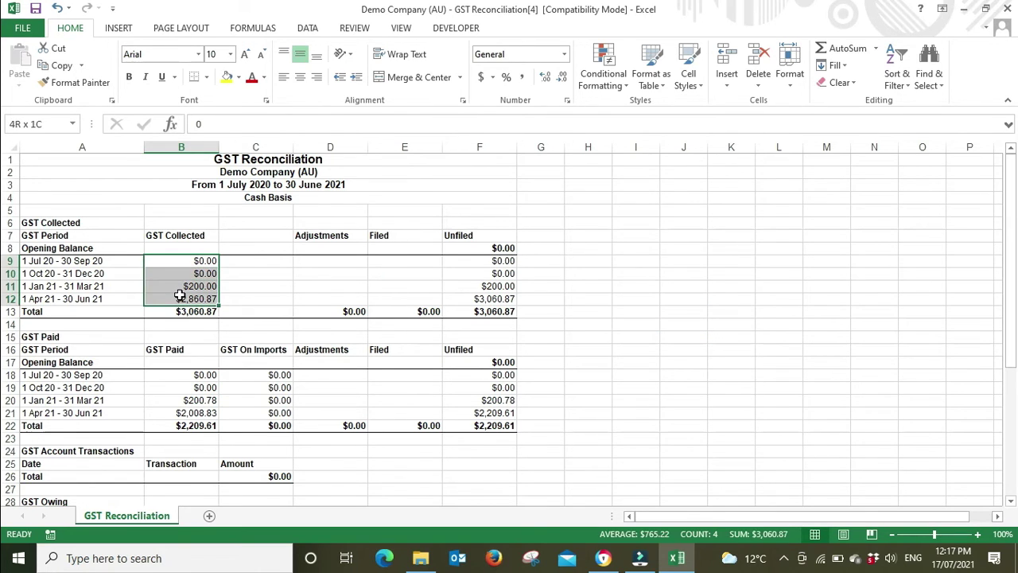
{"action": "left_click", "coordinate": [239, 77]}
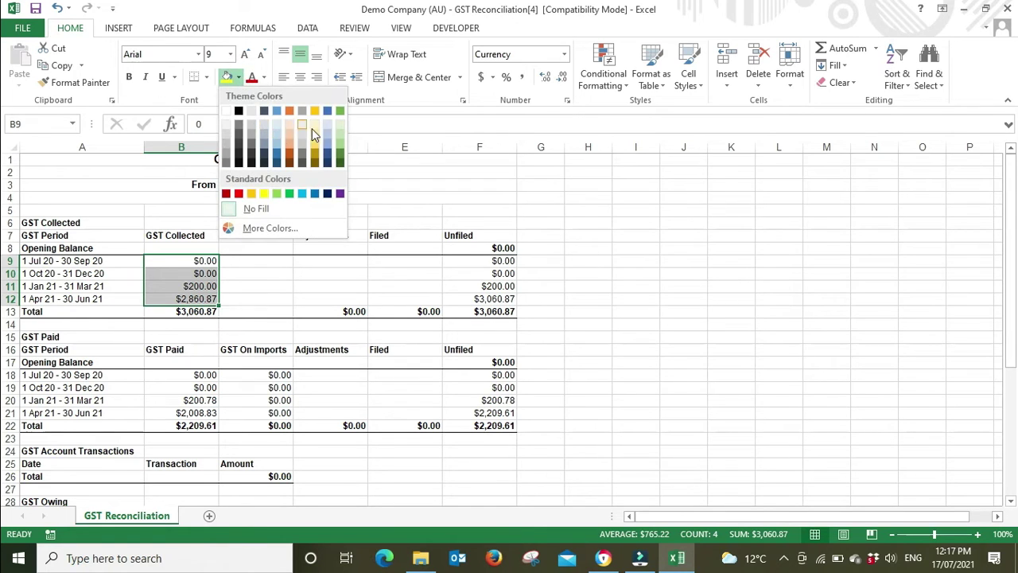
{"action": "left_click", "coordinate": [314, 136]}
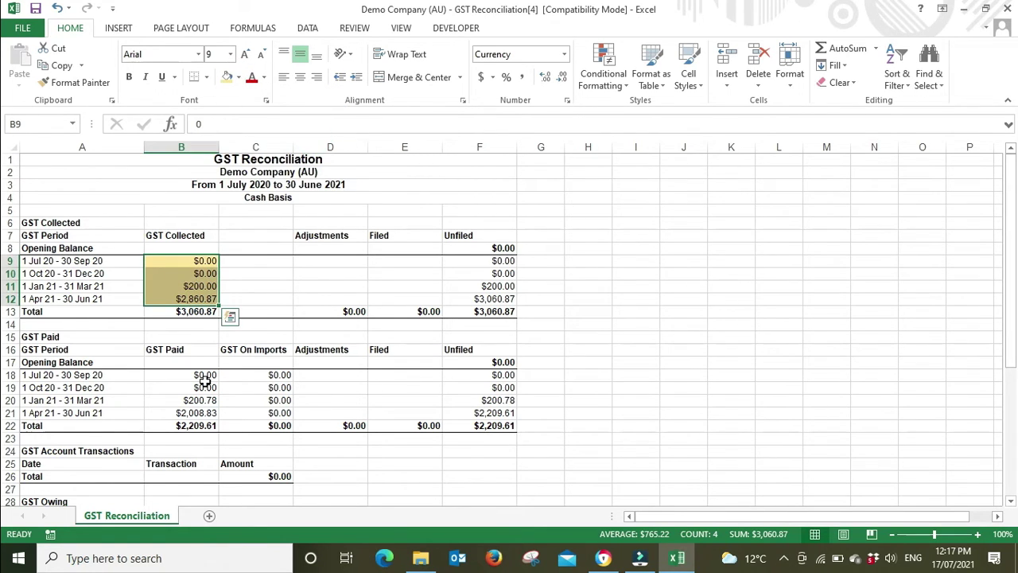
{"action": "left_click_drag", "start_coordinate": [200, 377], "coordinate": [204, 414]}
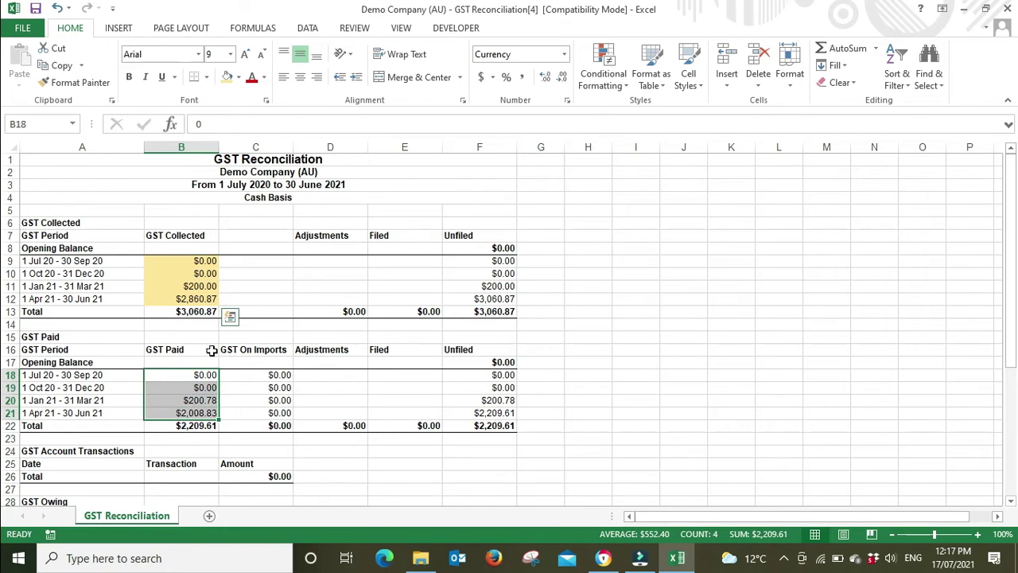
{"action": "left_click", "coordinate": [226, 77]}
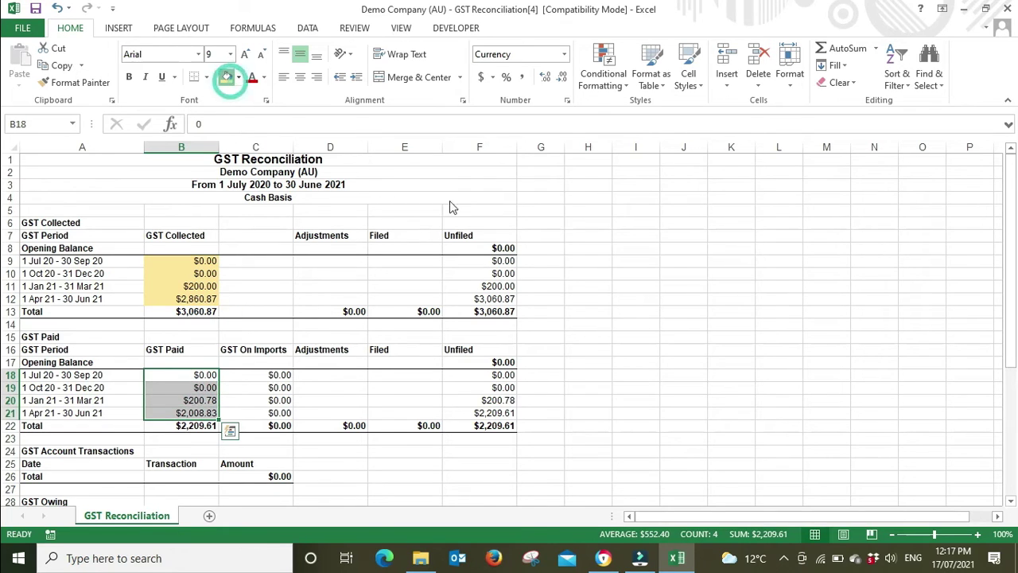
{"action": "left_click", "coordinate": [709, 333]}
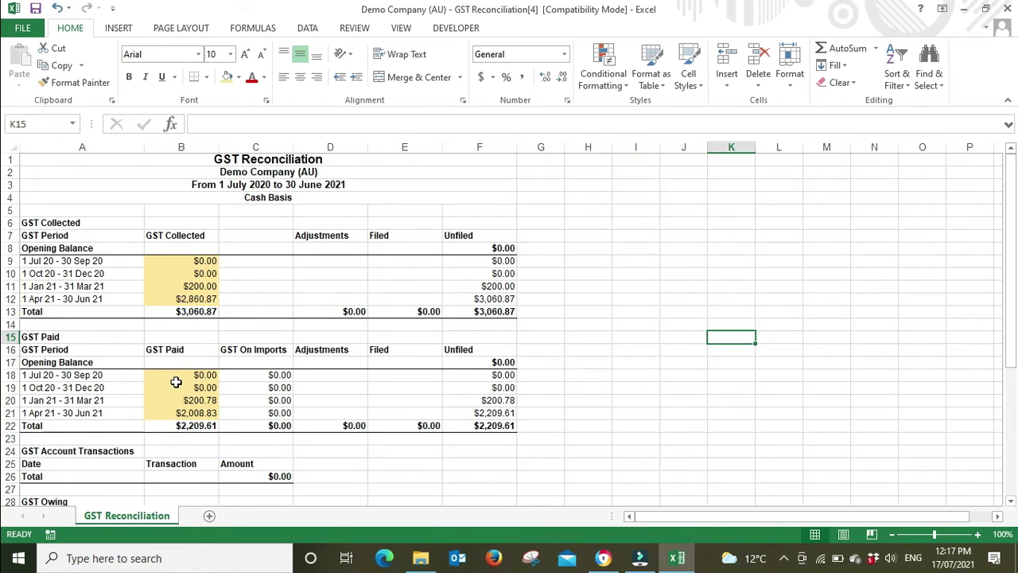
Enter 0 filed in E9, E10, E18 and E19 for the Jul–Sep and Oct–Dec quarters
{"action": "left_click", "coordinate": [419, 263]}
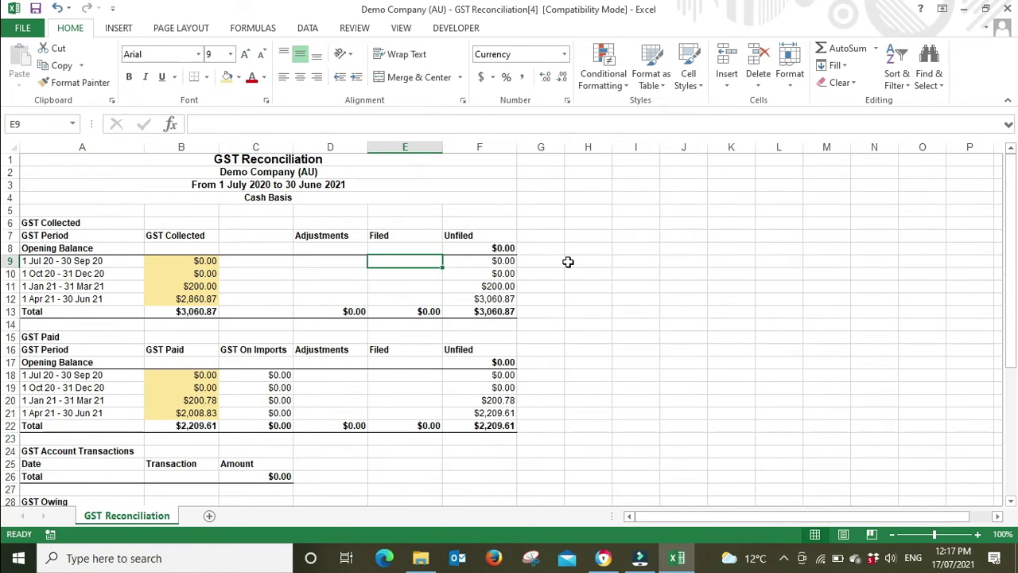
{"action": "type", "text": "0"}
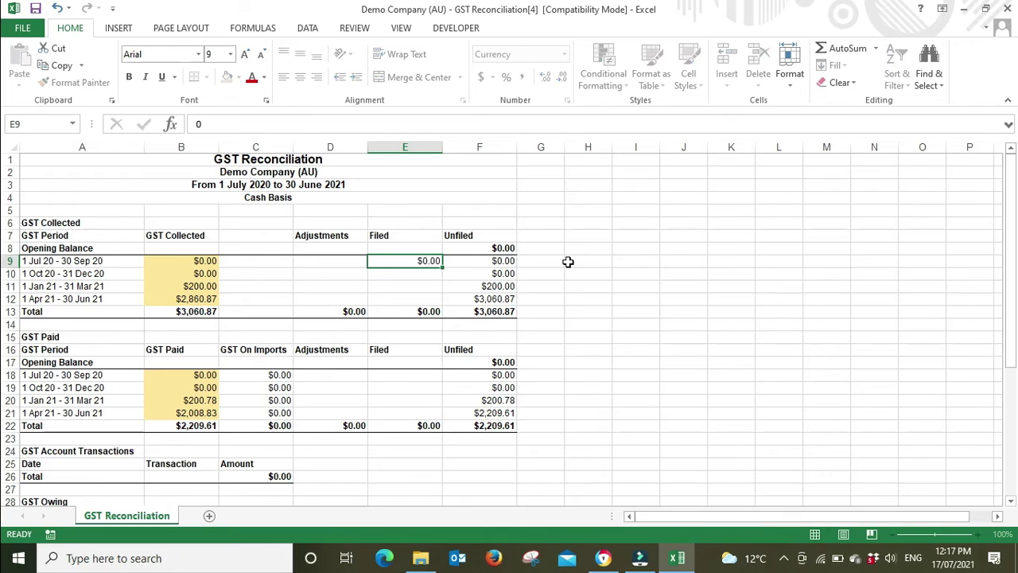
{"action": "key", "text": "Return"}
{"action": "type", "text": "0"}
{"action": "key", "text": "Return"}
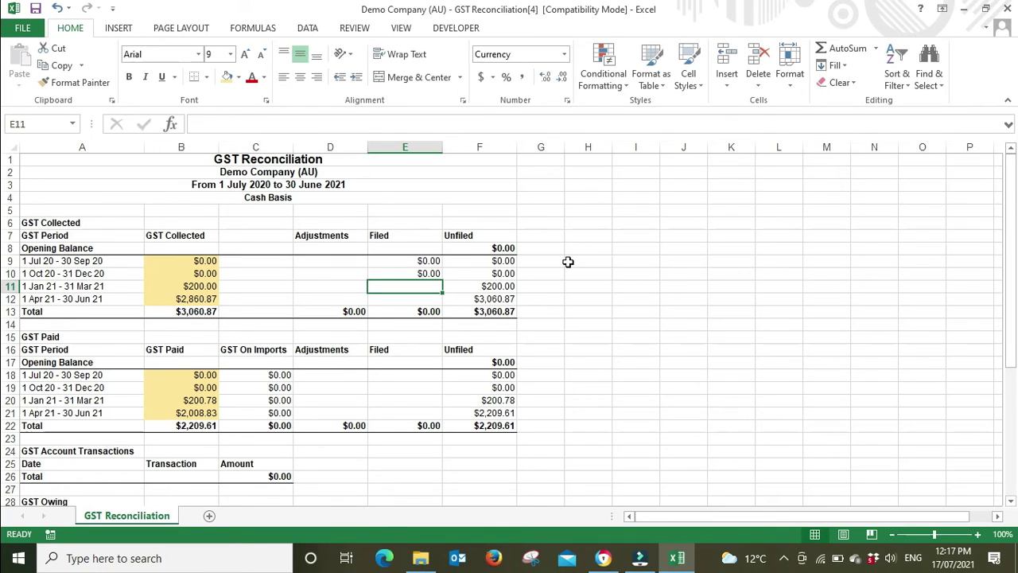
{"action": "left_click", "coordinate": [417, 367]}
{"action": "type", "text": "0"}
{"action": "key", "text": "Return"}
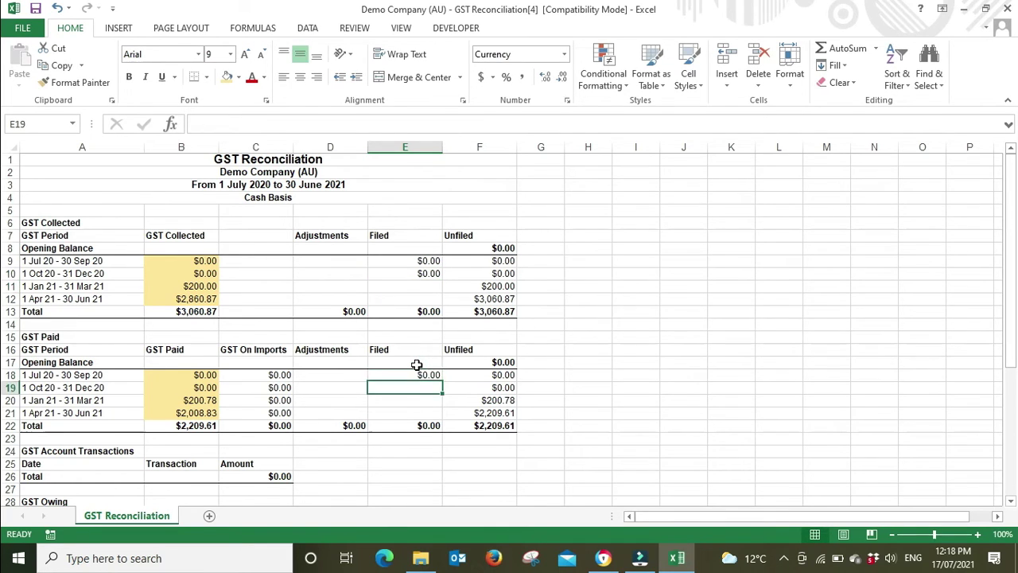
{"action": "type", "text": "0"}
{"action": "key", "text": "Return"}
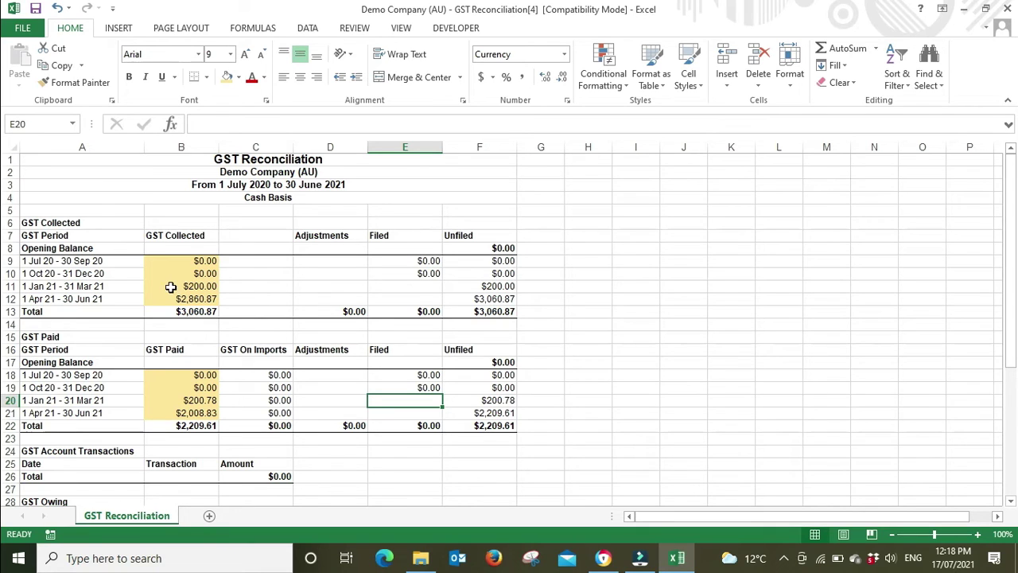
{"action": "left_click", "coordinate": [404, 286]}
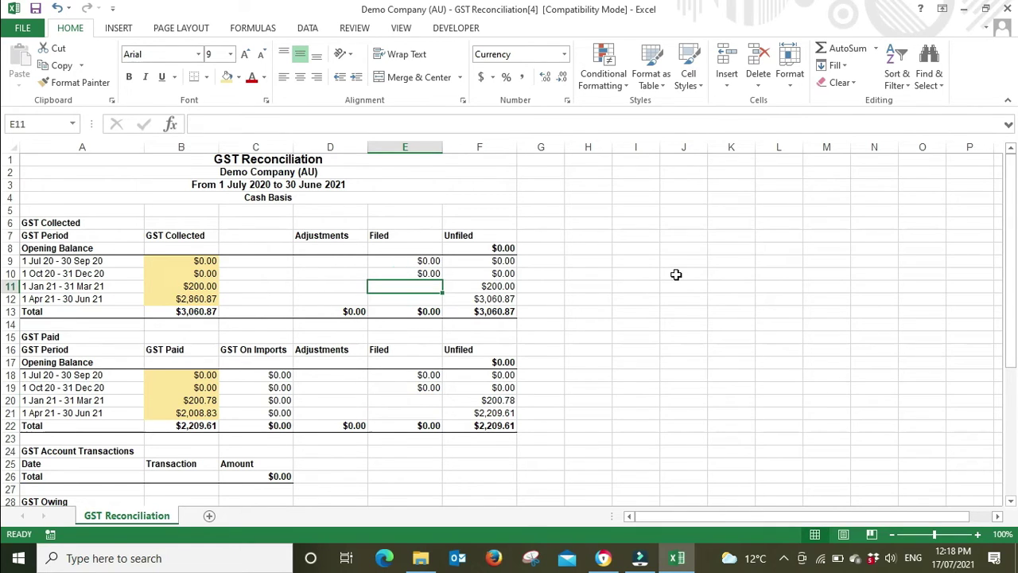
Enter 100 in E11 and 50 in E20 as the Jan–Mar 21 filed GST
{"action": "type", "text": "100"}
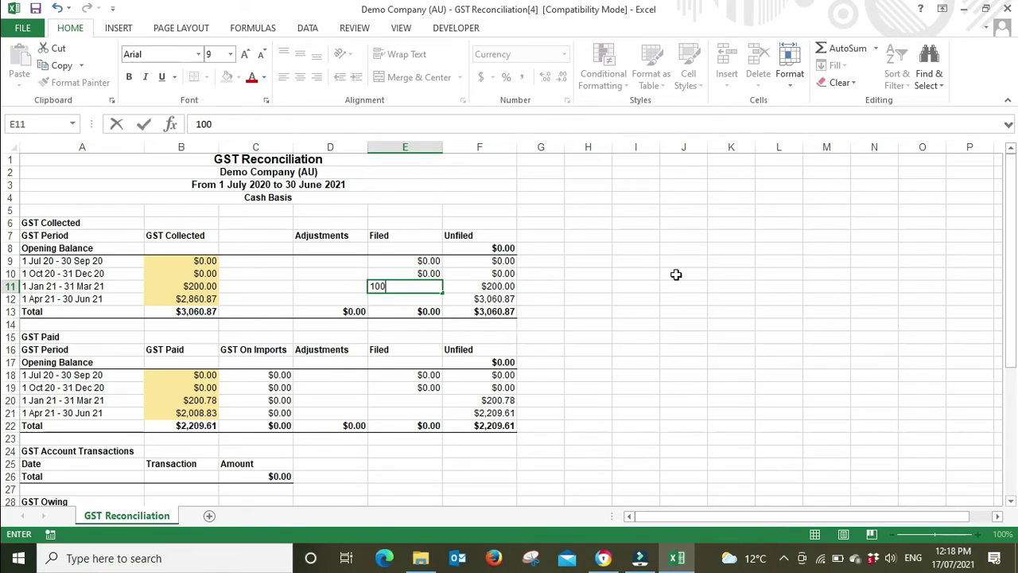
{"action": "key", "text": "Return"}
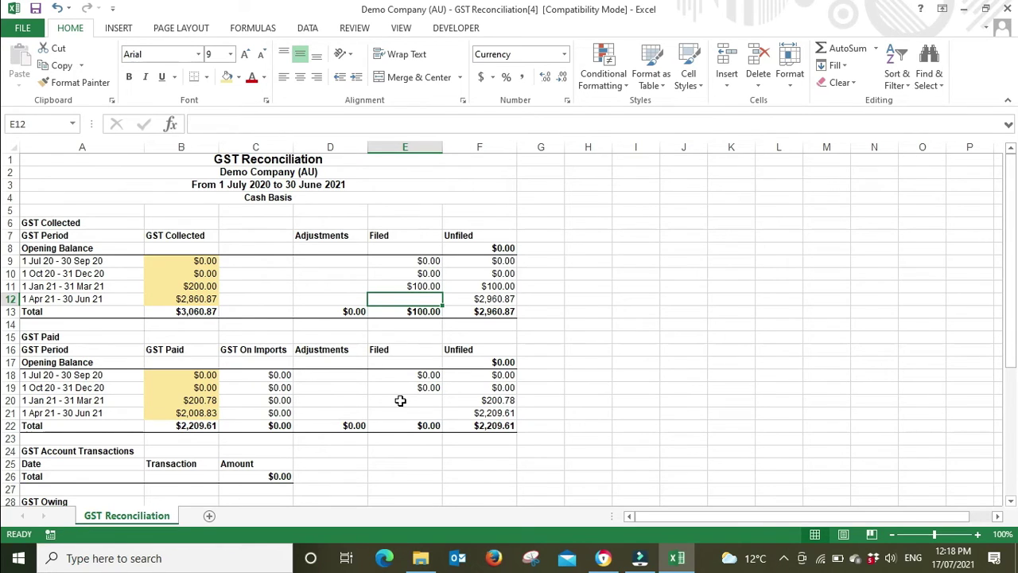
{"action": "key", "text": "Down"}
{"action": "key", "text": "Down"}
{"action": "key", "text": "Down"}
{"action": "key", "text": "Down"}
{"action": "key", "text": "Down"}
{"action": "key", "text": "Down"}
{"action": "key", "text": "Down"}
{"action": "key", "text": "Down"}
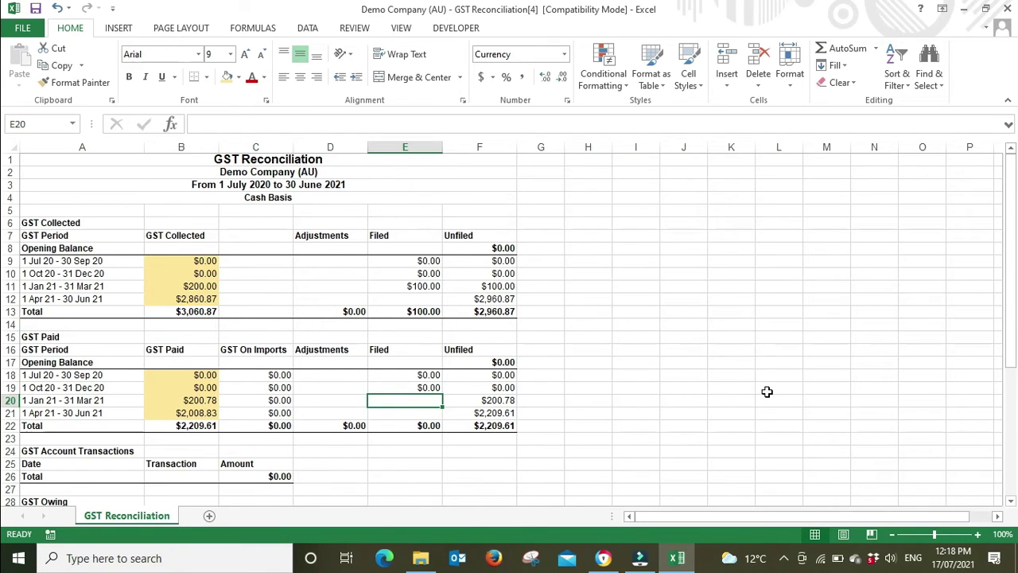
{"action": "type", "text": "50"}
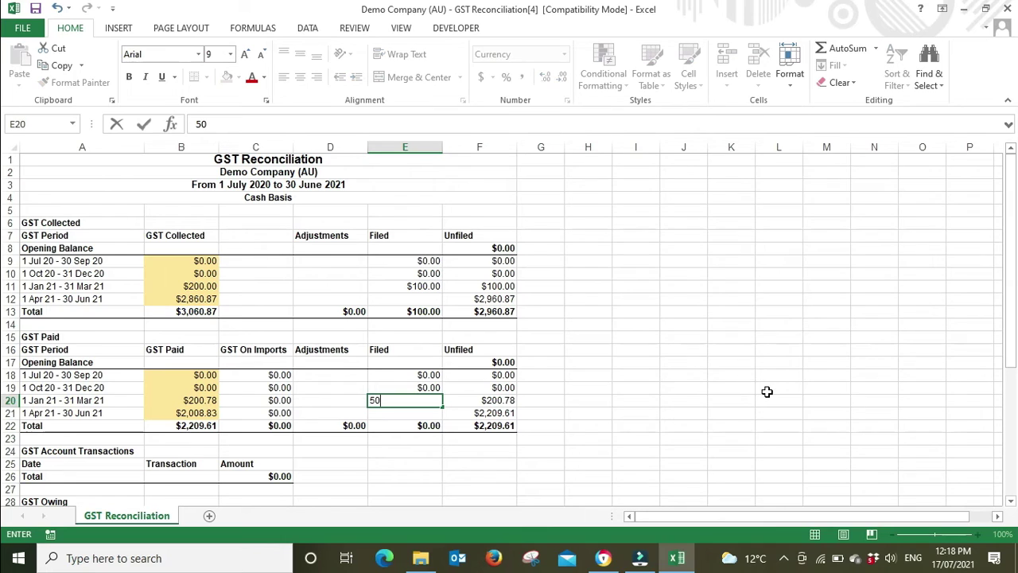
{"action": "key", "text": "Return"}
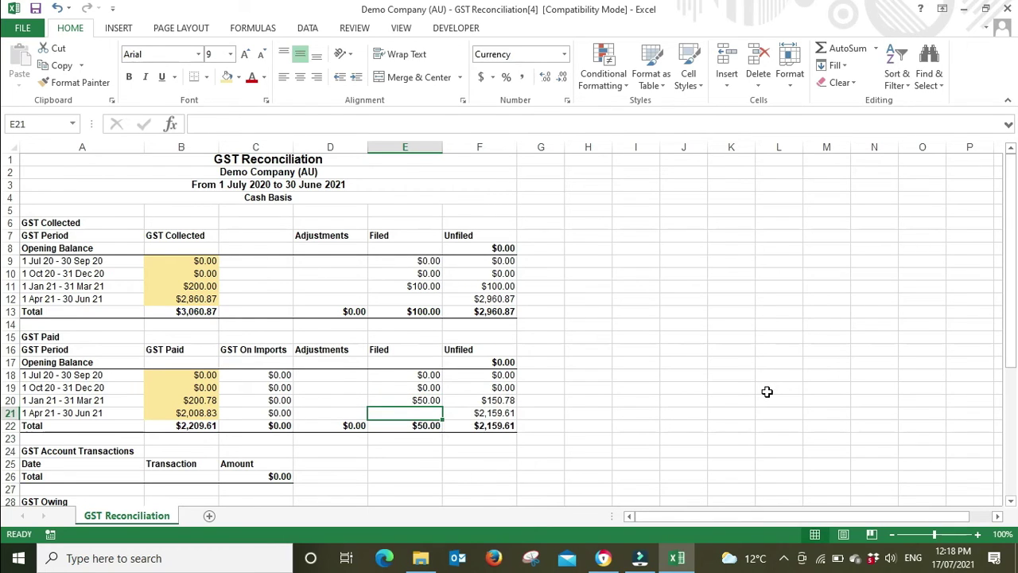
{"action": "left_click", "coordinate": [598, 403]}
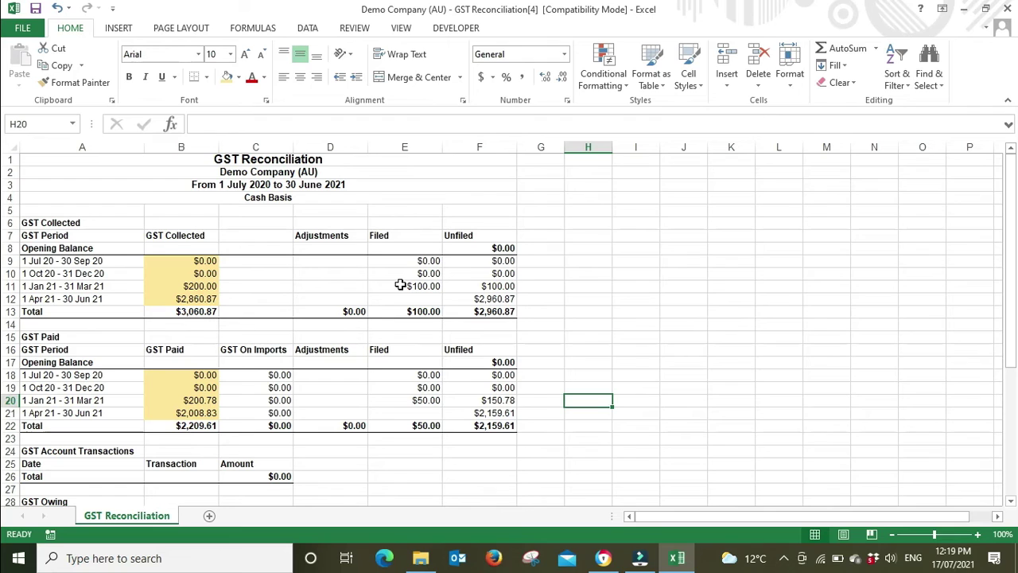
{"action": "left_click", "coordinate": [401, 284]}
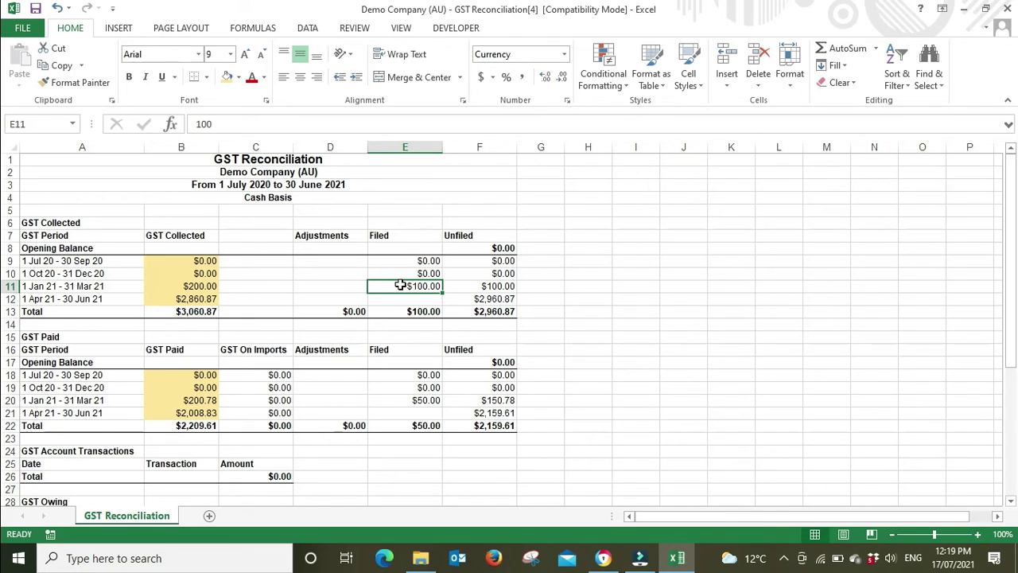
{"action": "left_click", "coordinate": [171, 286]}
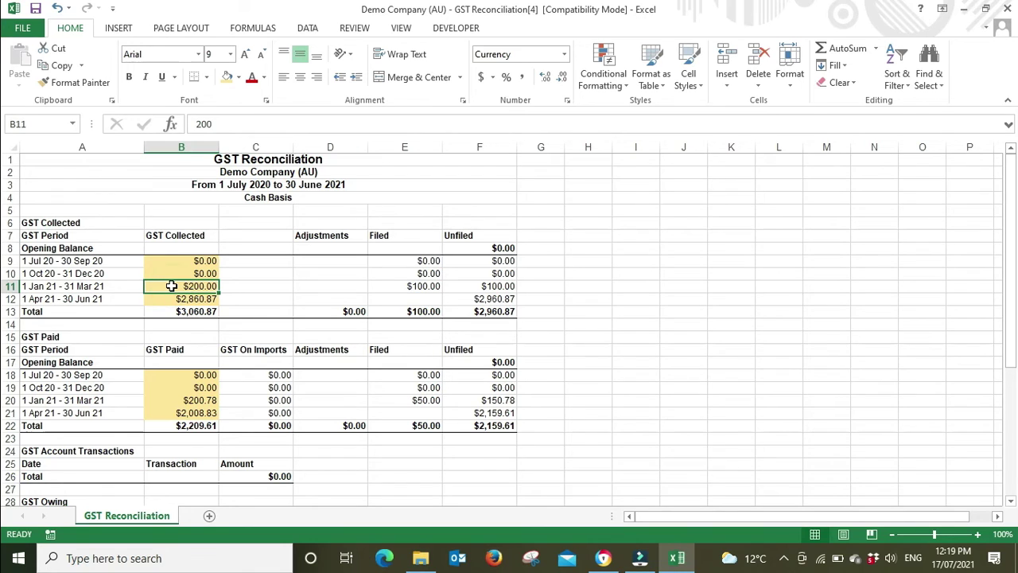
{"action": "left_click", "coordinate": [186, 400]}
{"action": "left_click", "coordinate": [422, 400]}
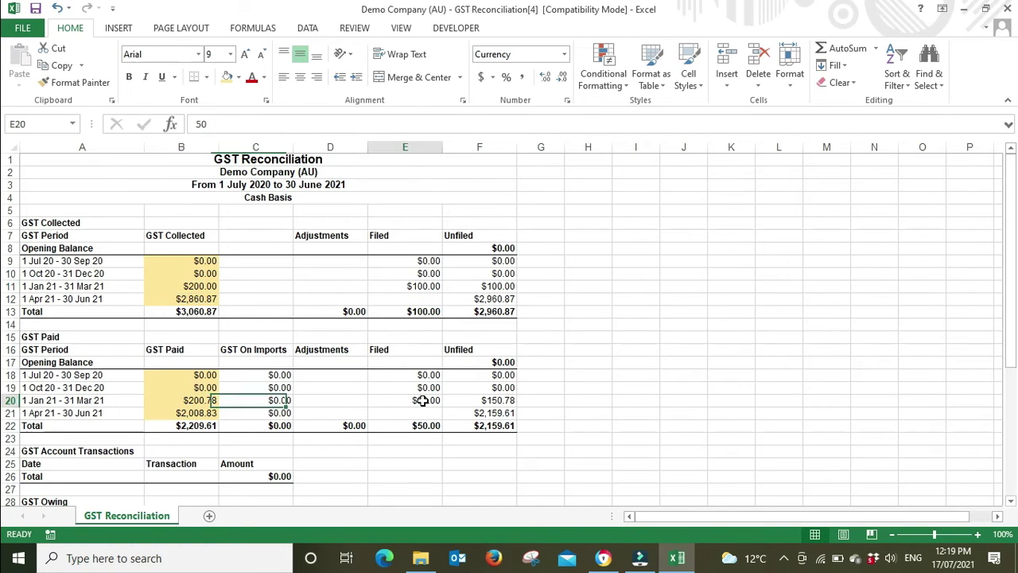
{"action": "left_click", "coordinate": [583, 402]}
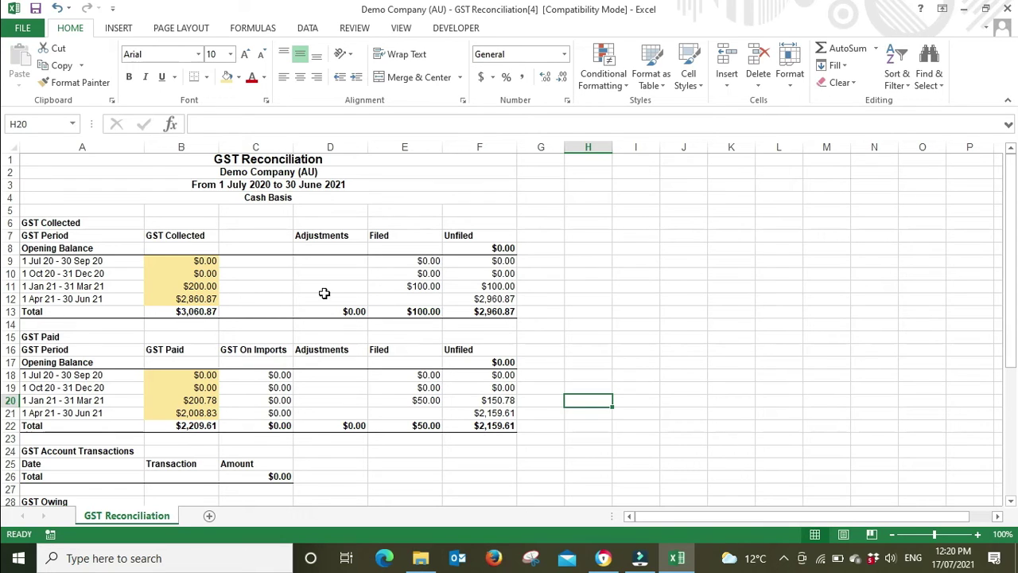
{"action": "left_click", "coordinate": [411, 288]}
Enter $200.00 as the Jan–Mar 21 filed GST collected in E11, clearing that quarter's unfiled amount
{"action": "left_click", "coordinate": [187, 286]}
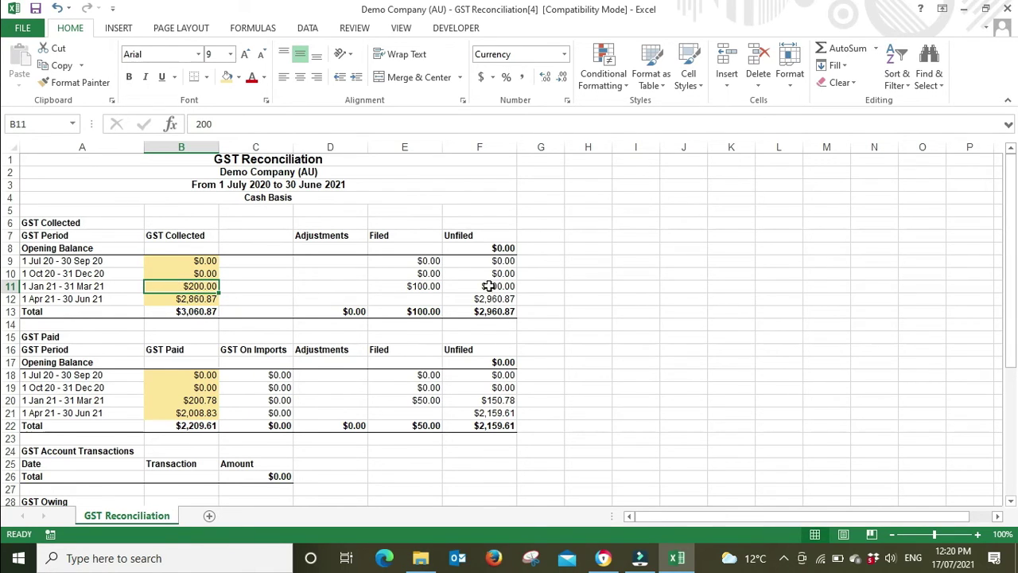
{"action": "left_click", "coordinate": [435, 287]}
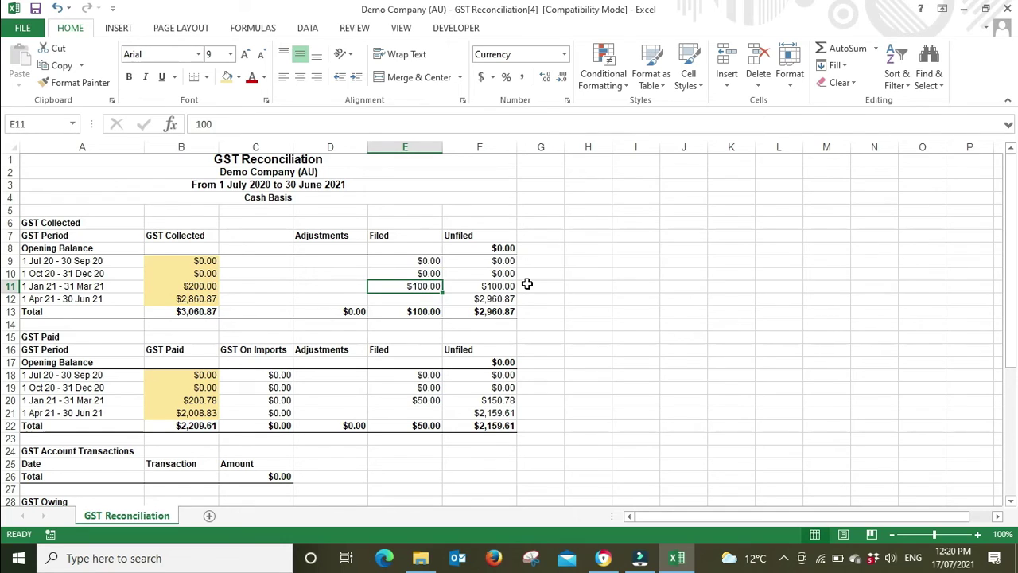
{"action": "type", "text": "200"}
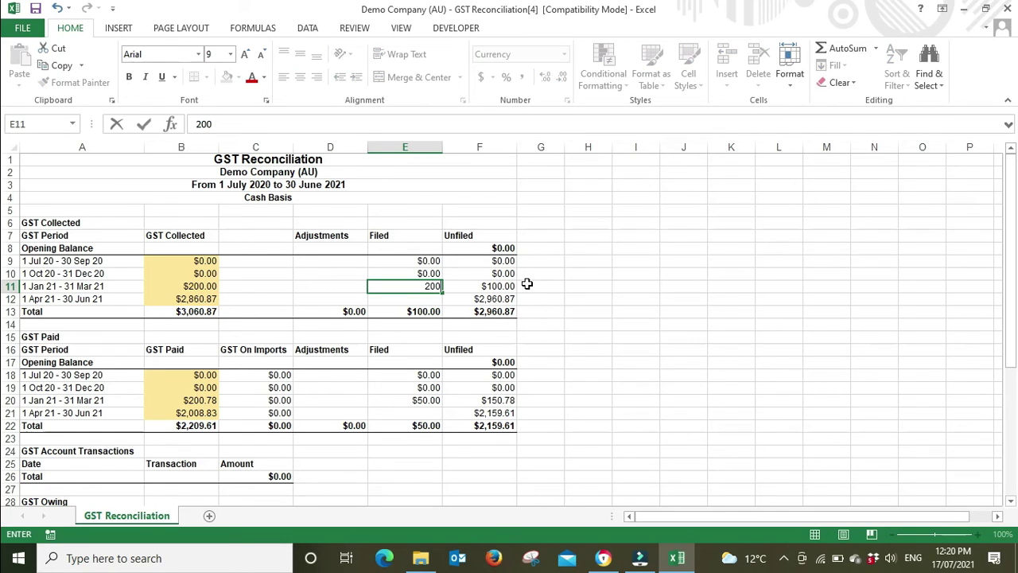
{"action": "key", "text": "Return"}
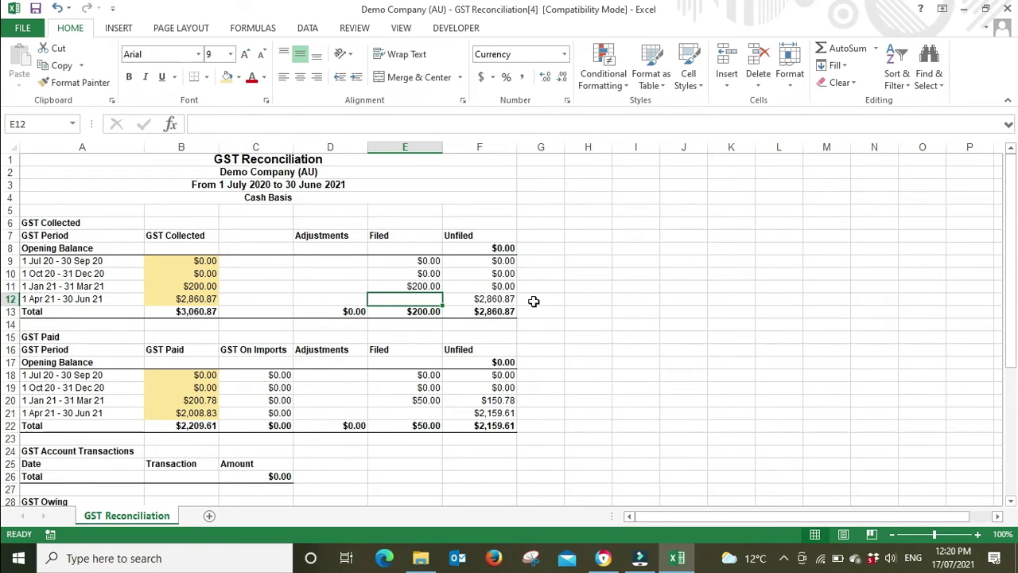
{"action": "left_click", "coordinate": [498, 299]}
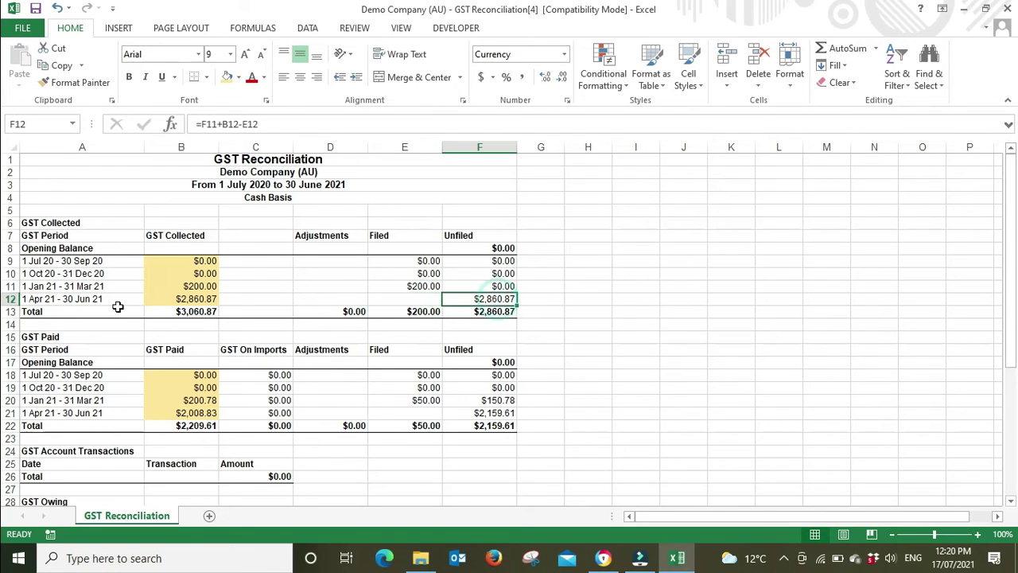
Compare Apr–Jun 21 collected and unfiled amounts, abandoning a mistaken first check formula in G12
{"action": "left_click", "coordinate": [180, 299]}
{"action": "left_click", "coordinate": [498, 299]}
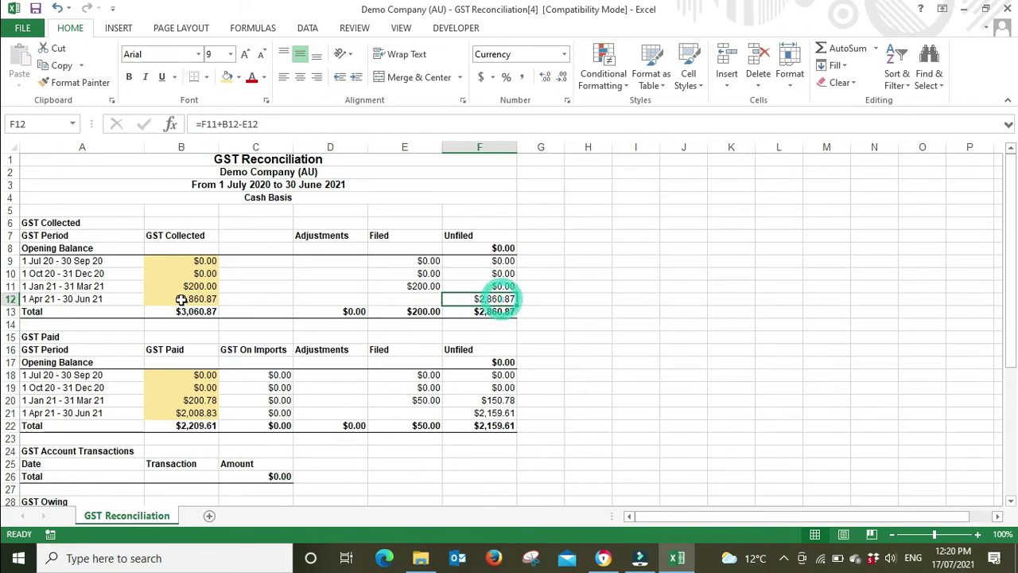
{"action": "left_click", "coordinate": [181, 302]}
{"action": "left_click", "coordinate": [527, 299]}
{"action": "type", "text": "+"}
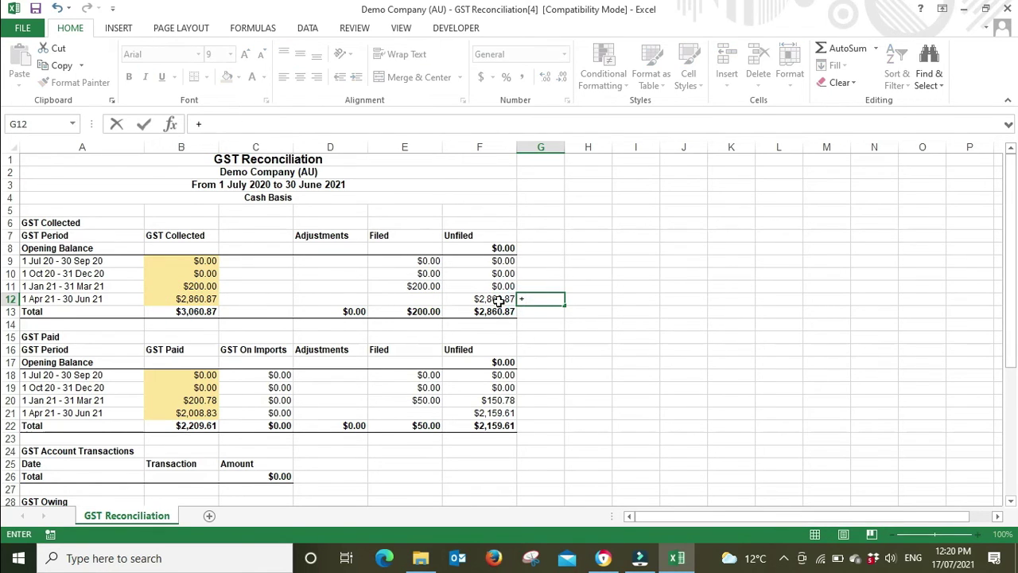
{"action": "type", "text": "-"}
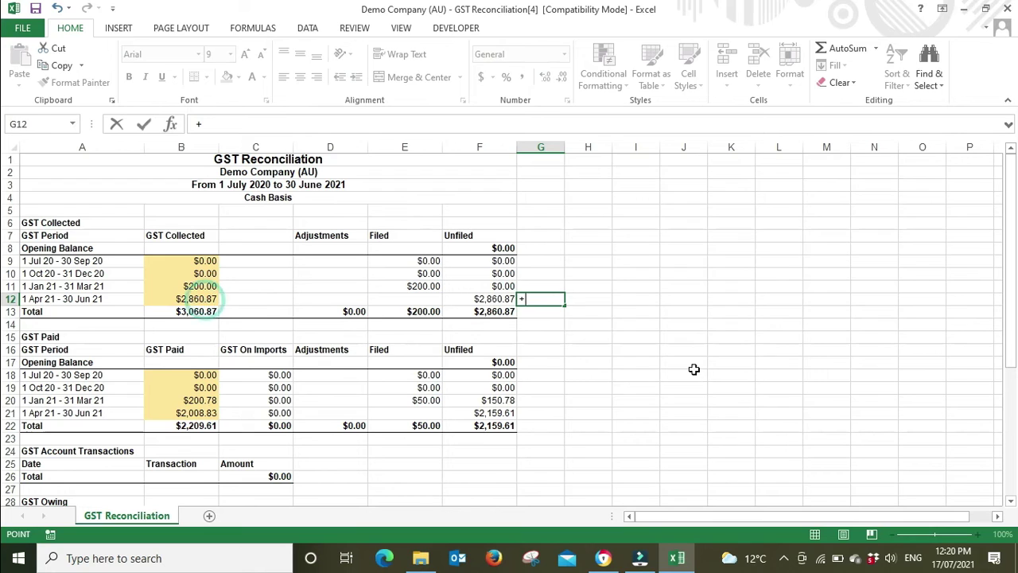
{"action": "left_click", "coordinate": [210, 301]}
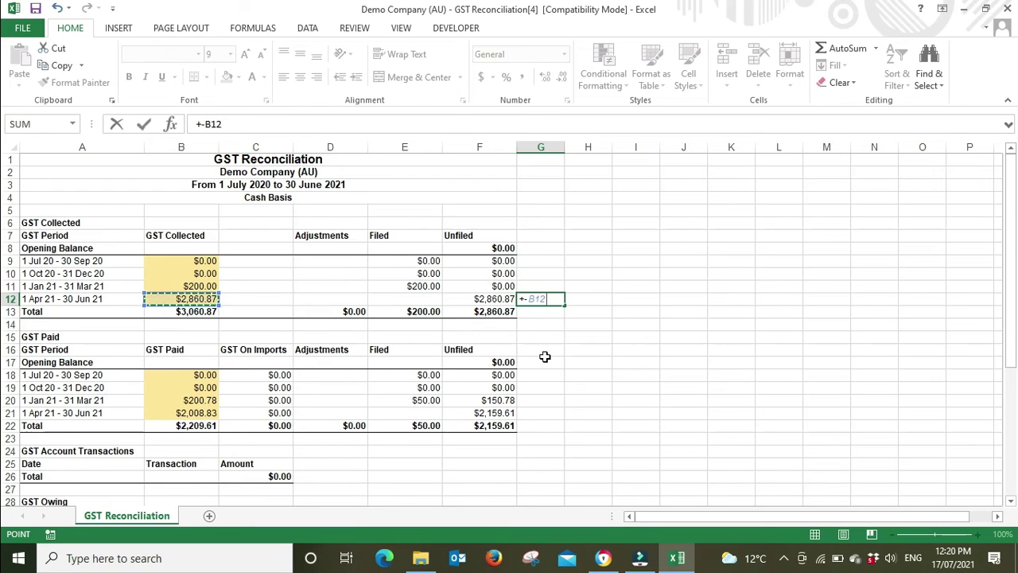
{"action": "key", "text": "Escape"}
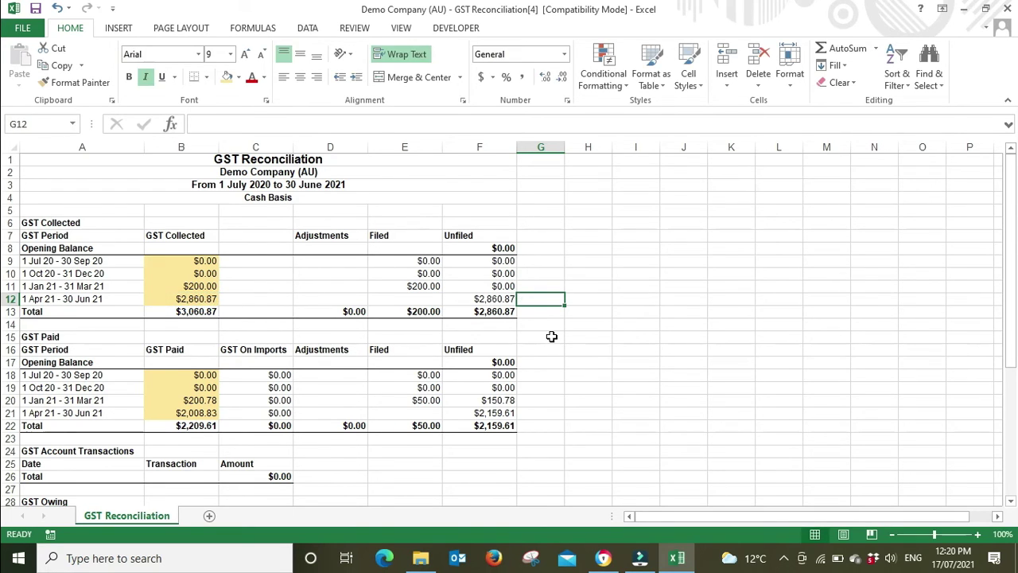
Enter the check formula =+F12-B12 in G12, which returns $0.00
{"action": "type", "text": "+"}
{"action": "left_click", "coordinate": [499, 301]}
{"action": "type", "text": "-"}
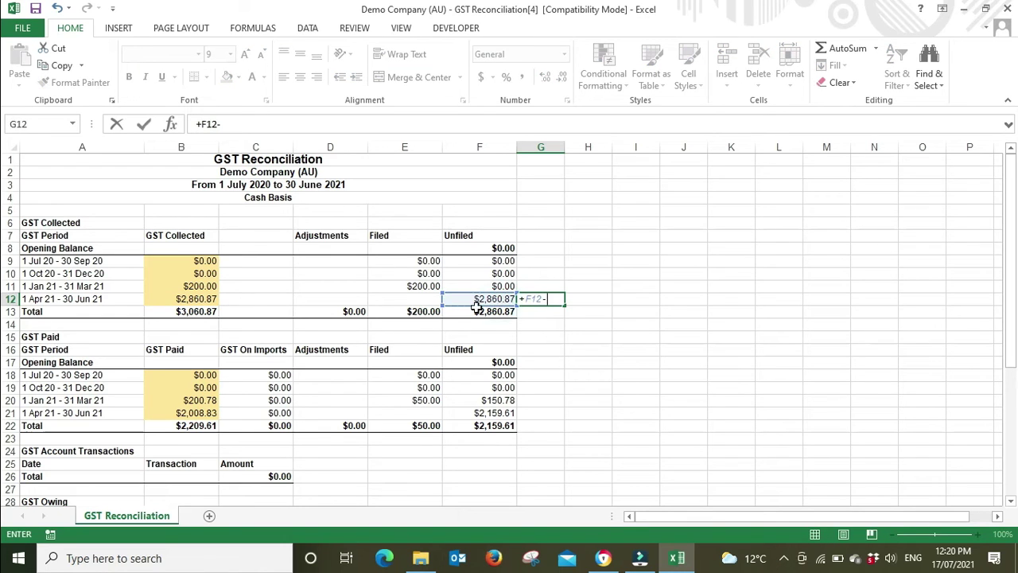
{"action": "left_click", "coordinate": [207, 302]}
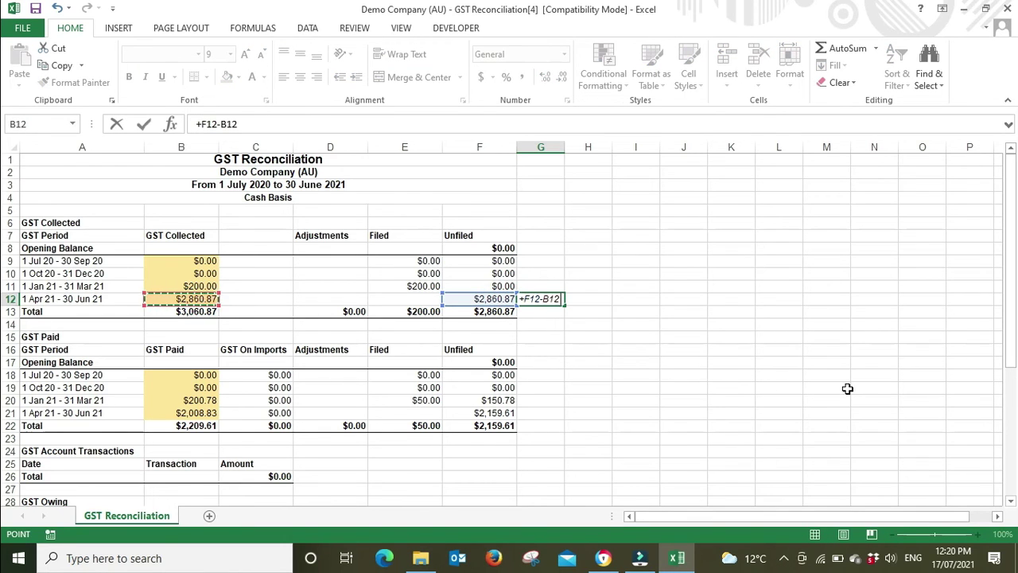
{"action": "key", "text": "ctrl+Return"}
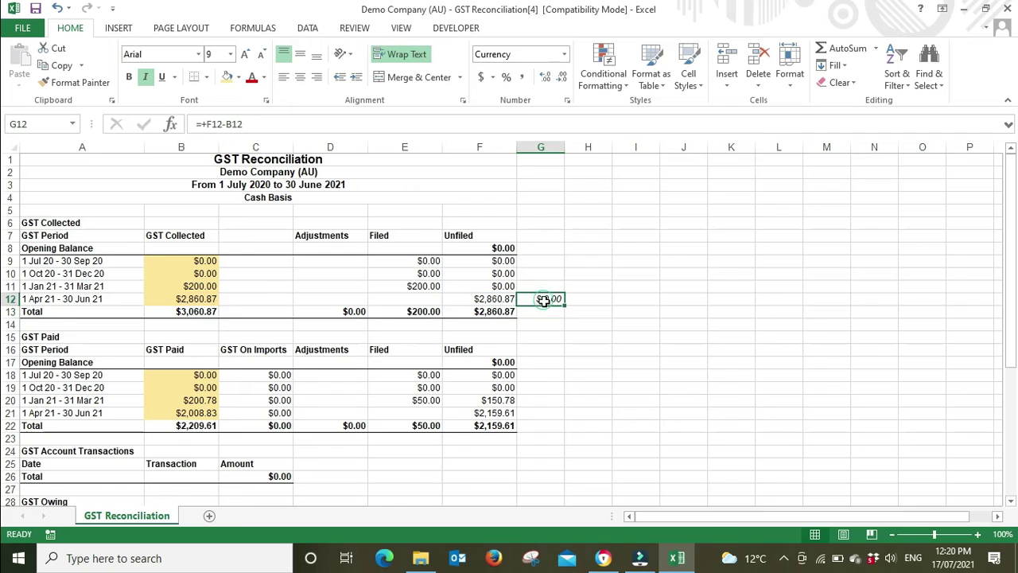
{"action": "left_click", "coordinate": [422, 287]}
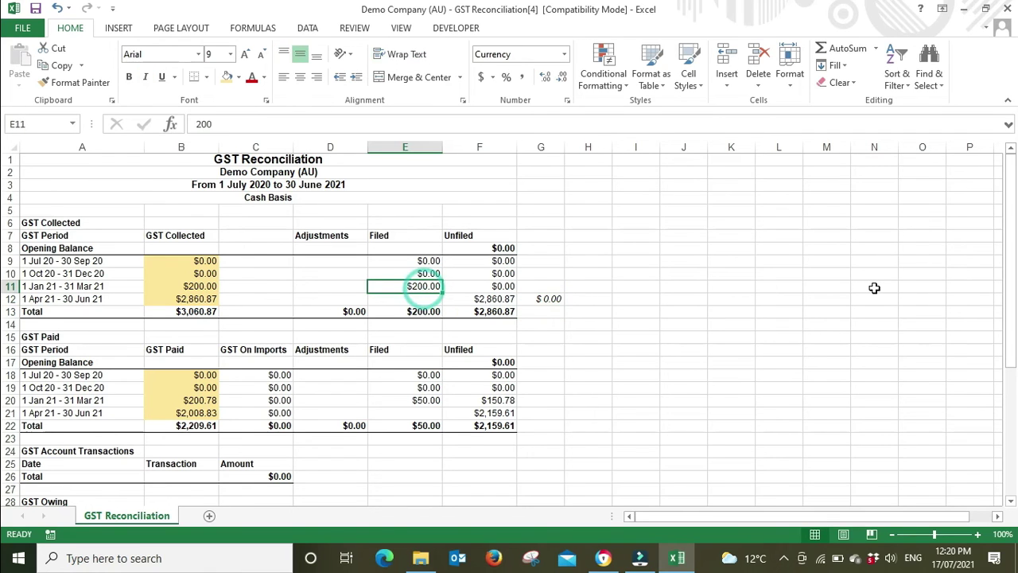
Change the Jan–Mar 21 filed GST collected back to $100.00, making the G12 check show $100.00
{"action": "type", "text": "100"}
{"action": "key", "text": "Return"}
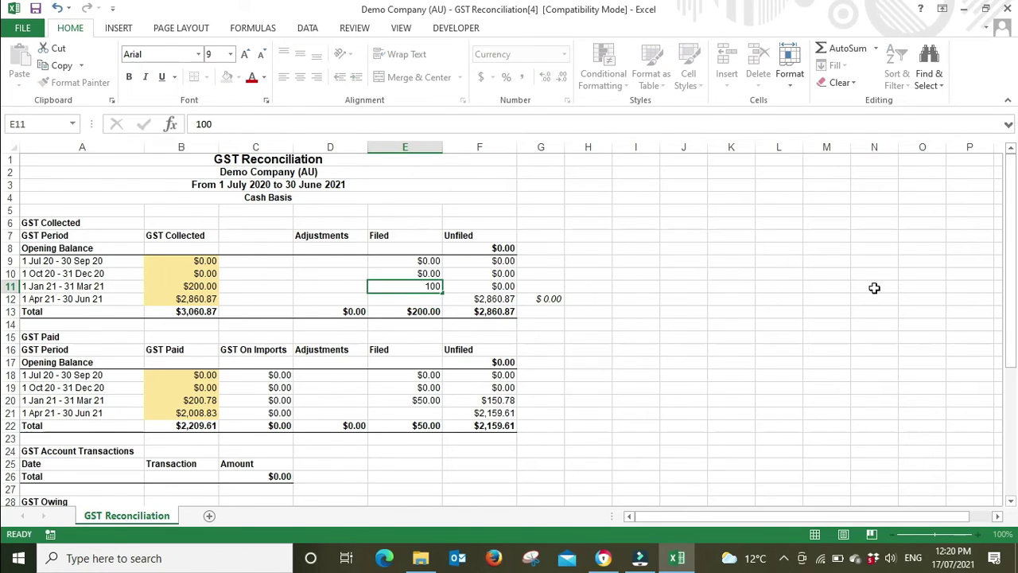
{"action": "left_click", "coordinate": [504, 298]}
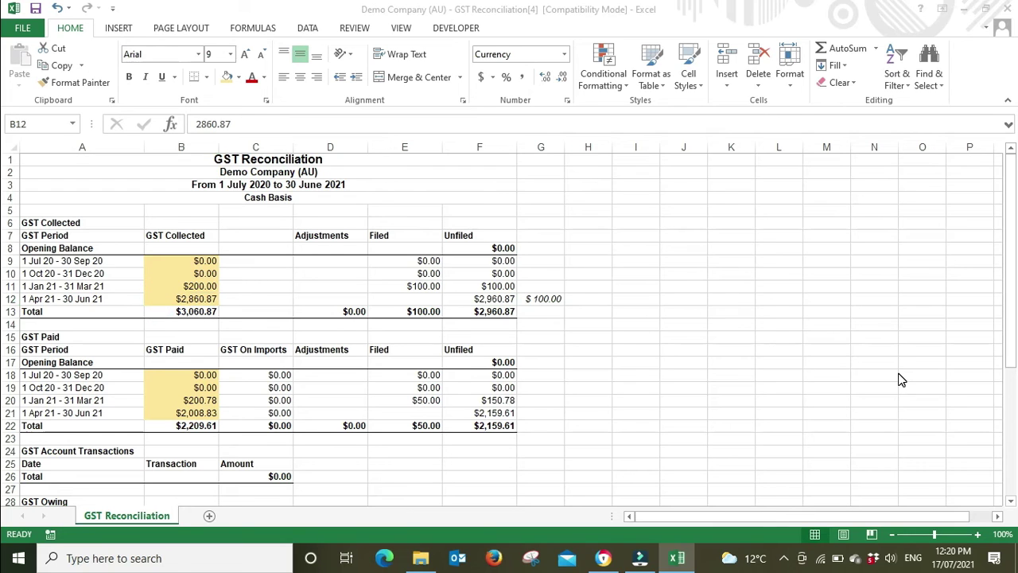
{"action": "left_click", "coordinate": [604, 557]}
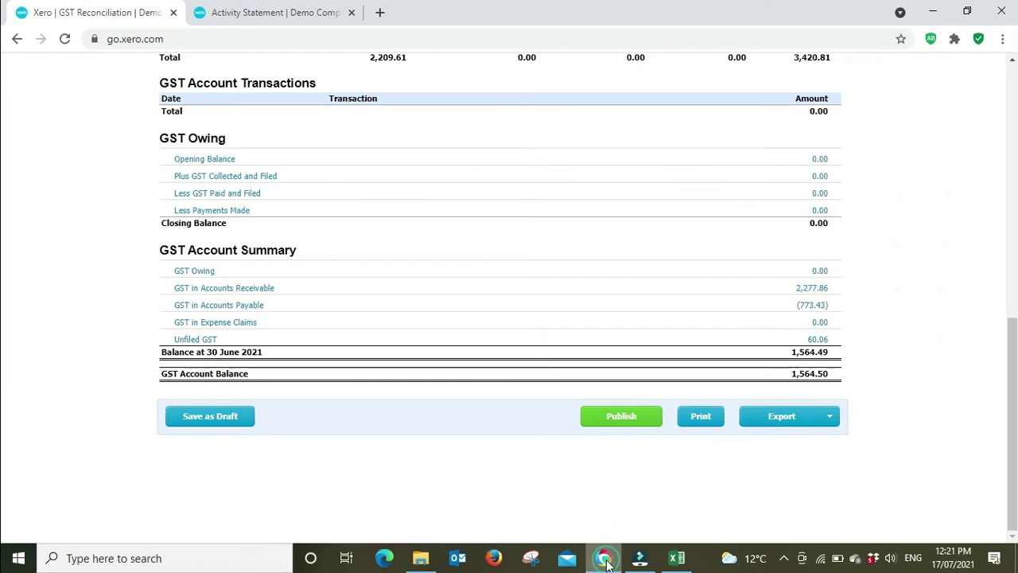
{"action": "left_click", "coordinate": [297, 8]}
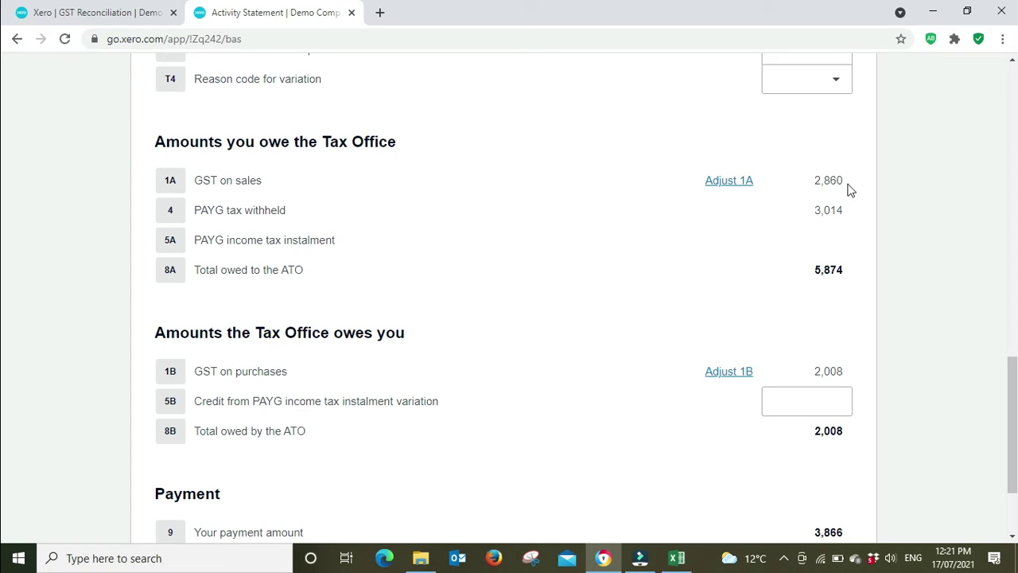
{"action": "left_click", "coordinate": [94, 10]}
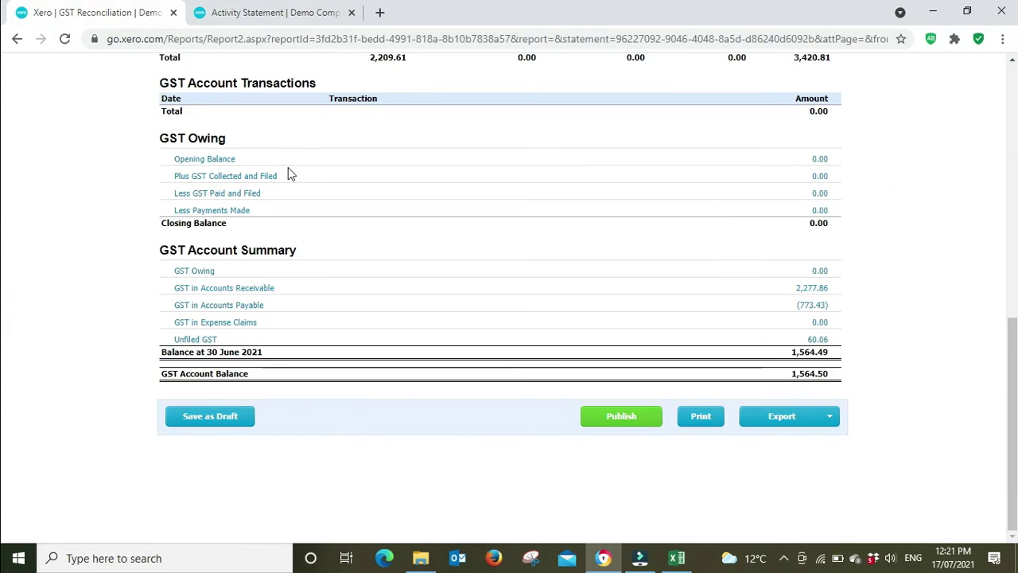
{"action": "left_click", "coordinate": [677, 557]}
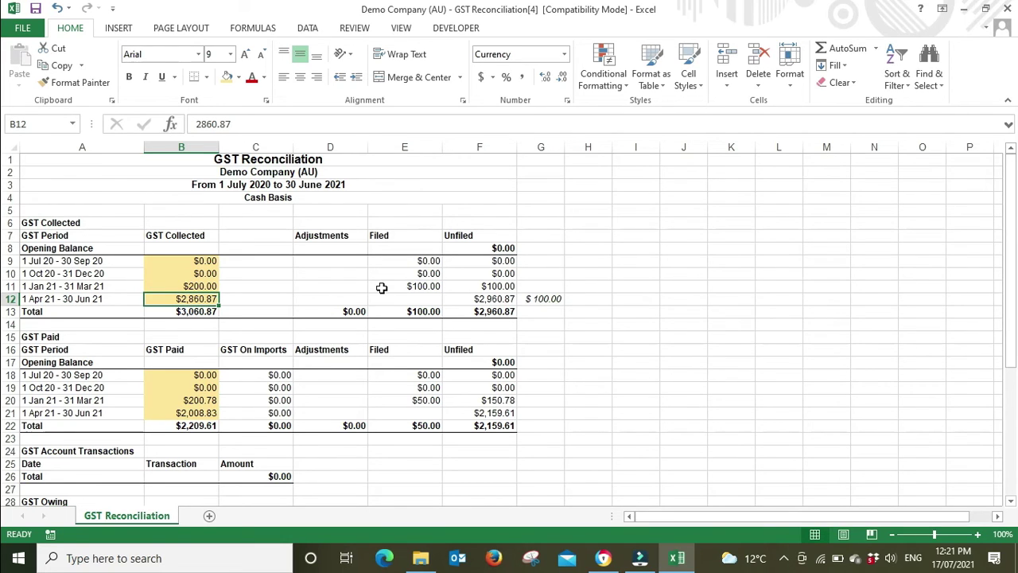
Copy the G12 check formula into G21 beside the Apr–Jun 21 GST paid row
{"action": "left_click", "coordinate": [502, 298]}
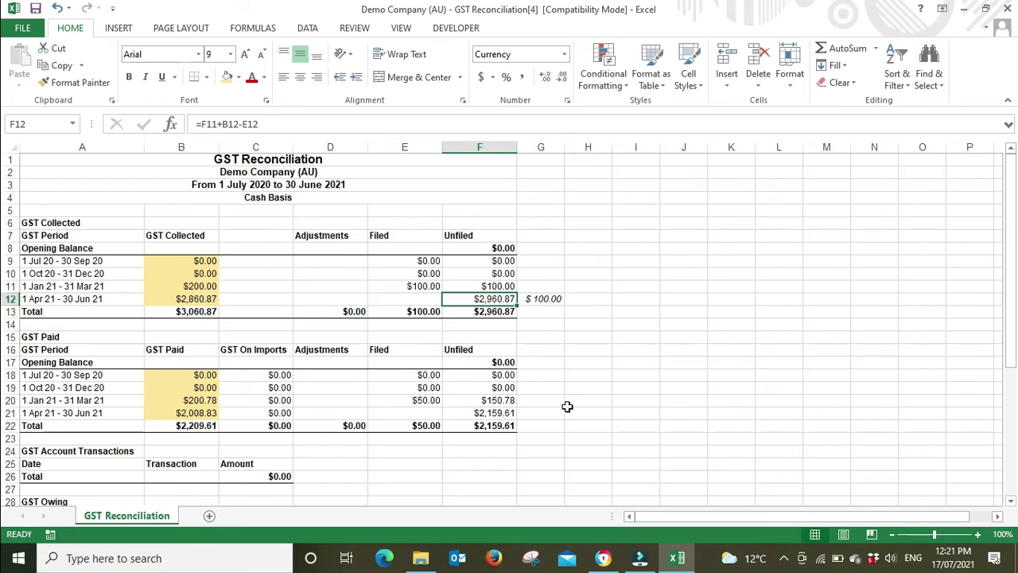
{"action": "left_click", "coordinate": [551, 299]}
{"action": "key", "text": "ctrl+c"}
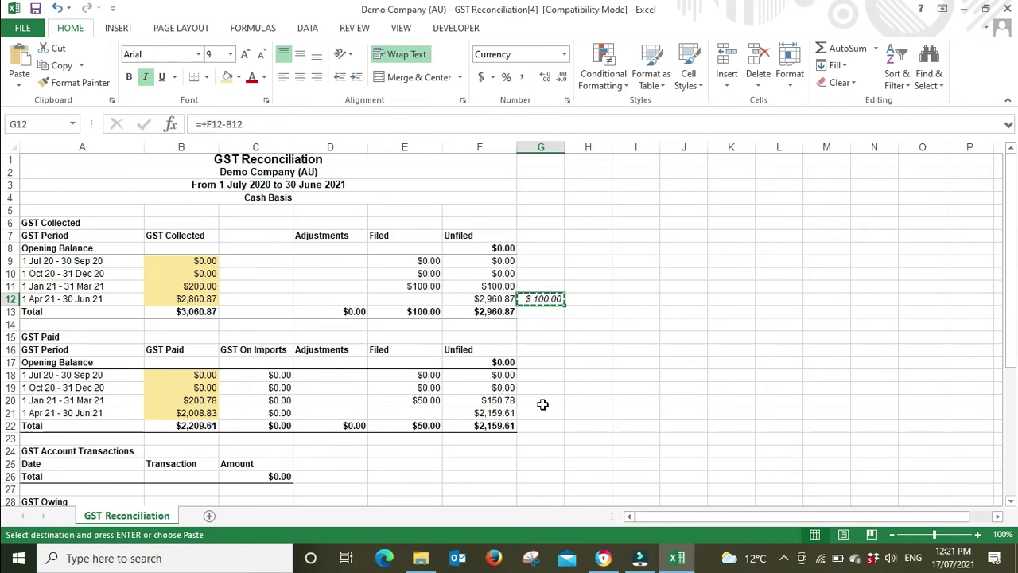
{"action": "left_click", "coordinate": [542, 413]}
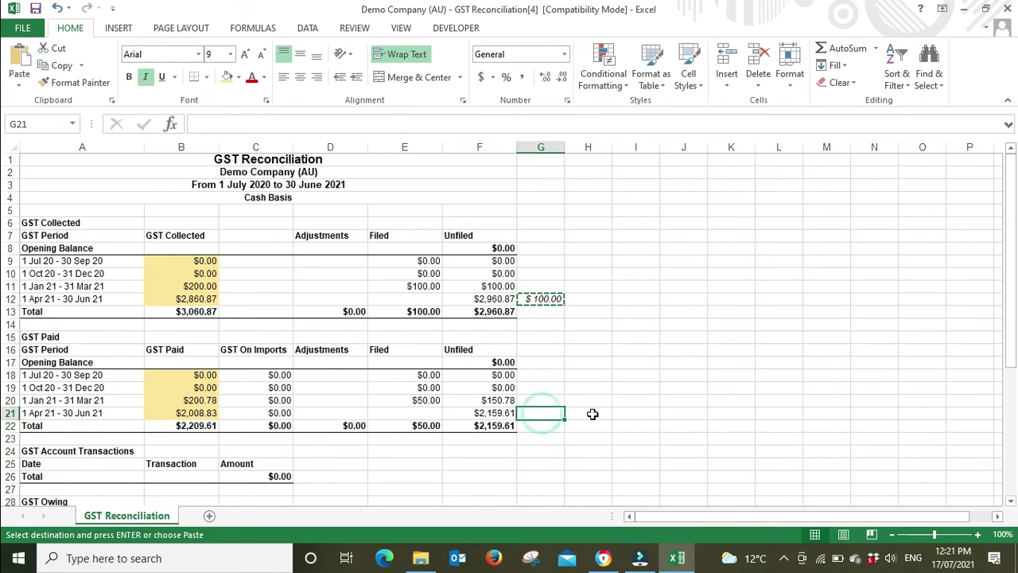
{"action": "key", "text": "ctrl+v"}
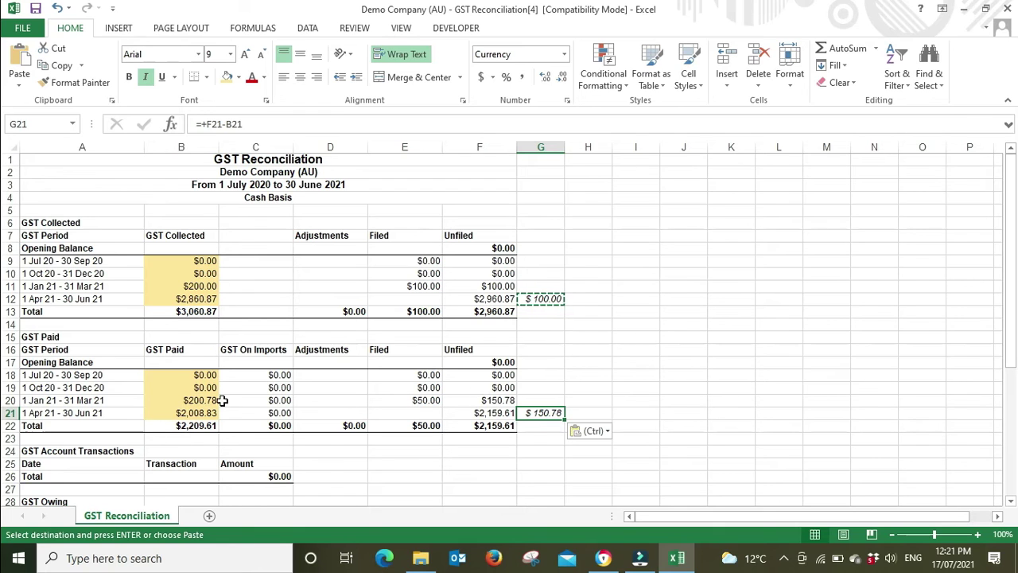
Review the $150.78 paid-side difference, then clear both check cells G12 and G21
{"action": "left_click", "coordinate": [153, 401]}
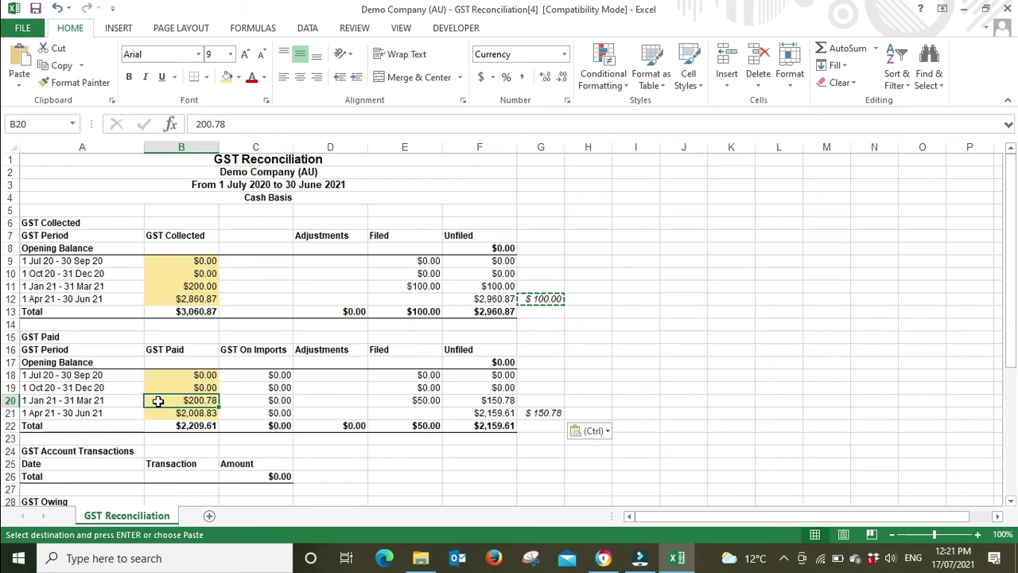
{"action": "left_click", "coordinate": [555, 412]}
{"action": "left_click", "coordinate": [493, 413]}
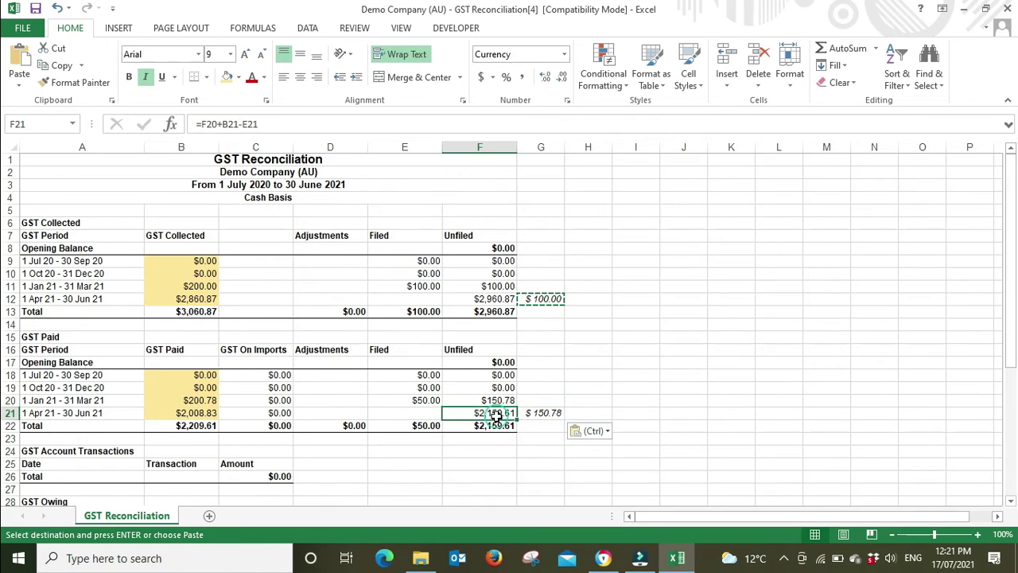
{"action": "left_click", "coordinate": [197, 414]}
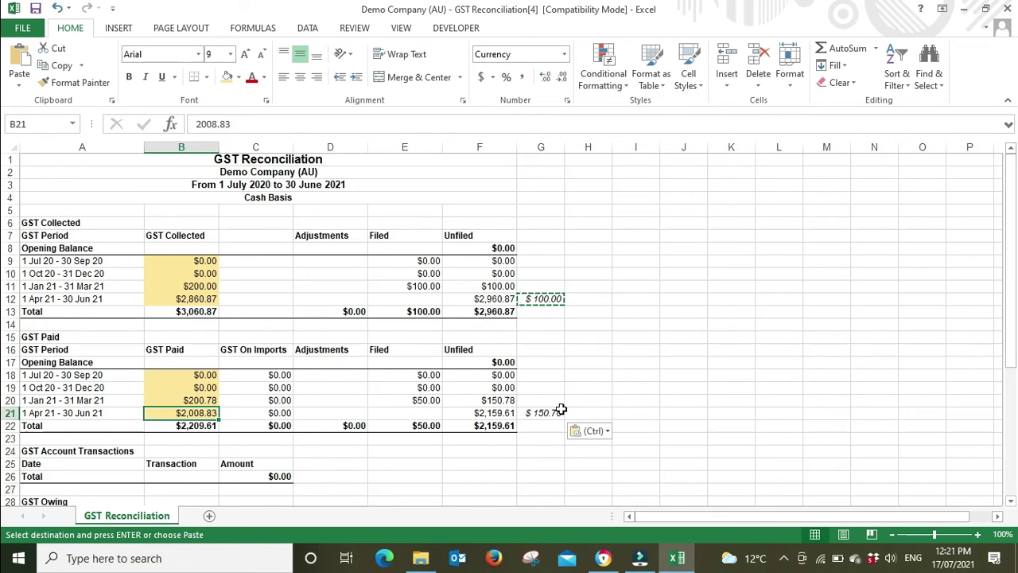
{"action": "left_click", "coordinate": [606, 385]}
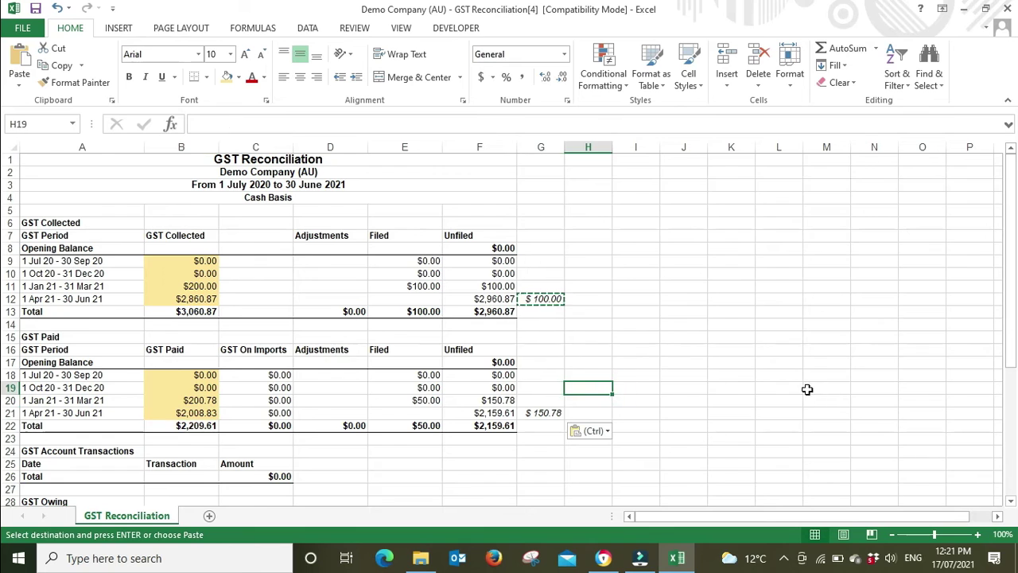
{"action": "left_click", "coordinate": [557, 300]}
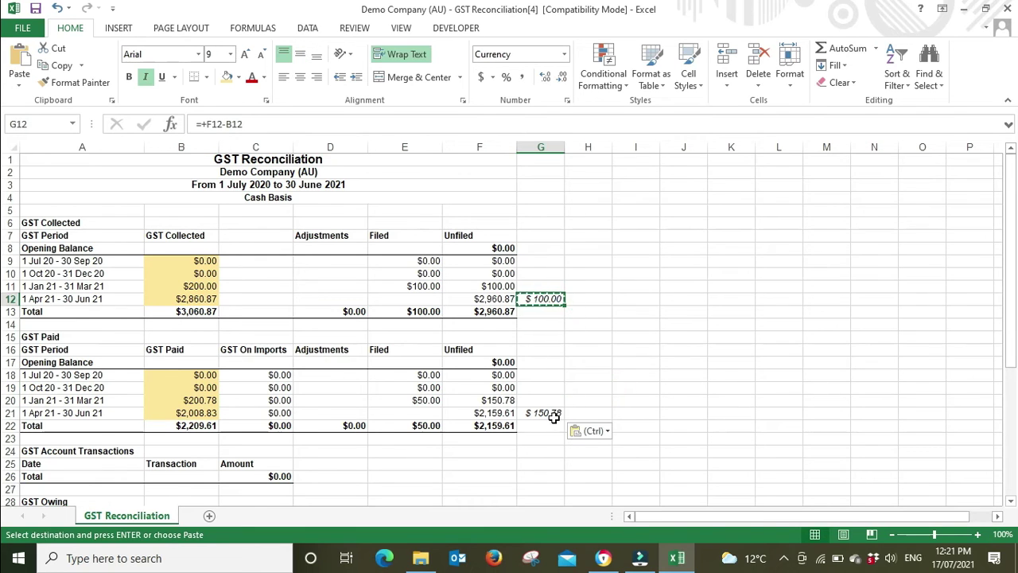
{"action": "left_click", "coordinate": [564, 412], "text": "ctrl"}
{"action": "key", "text": "Delete"}
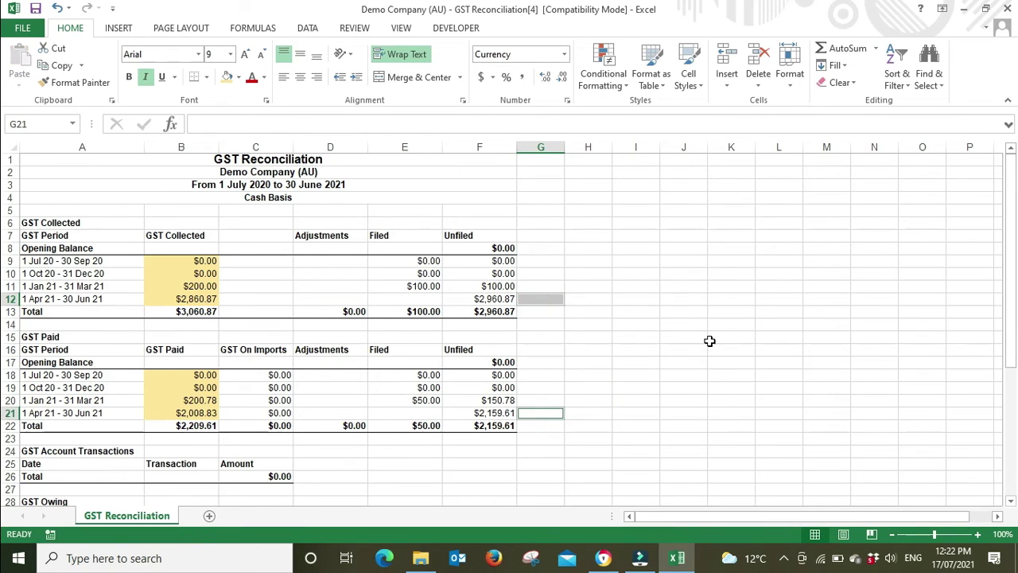
Shade the Apr–Jun 21 unfiled amounts in F12 and F21 blue
{"action": "left_click", "coordinate": [708, 338]}
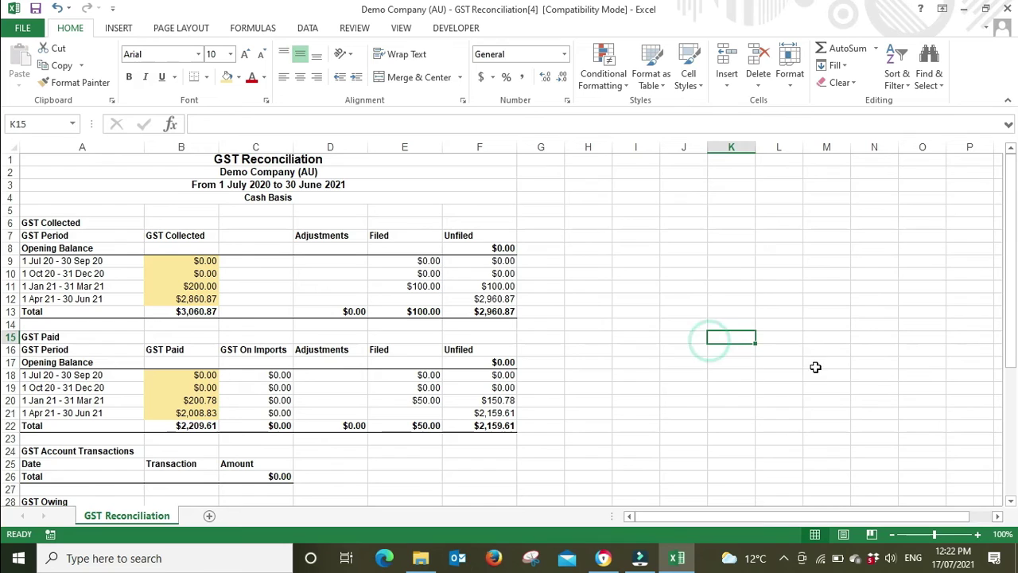
{"action": "left_click", "coordinate": [493, 299]}
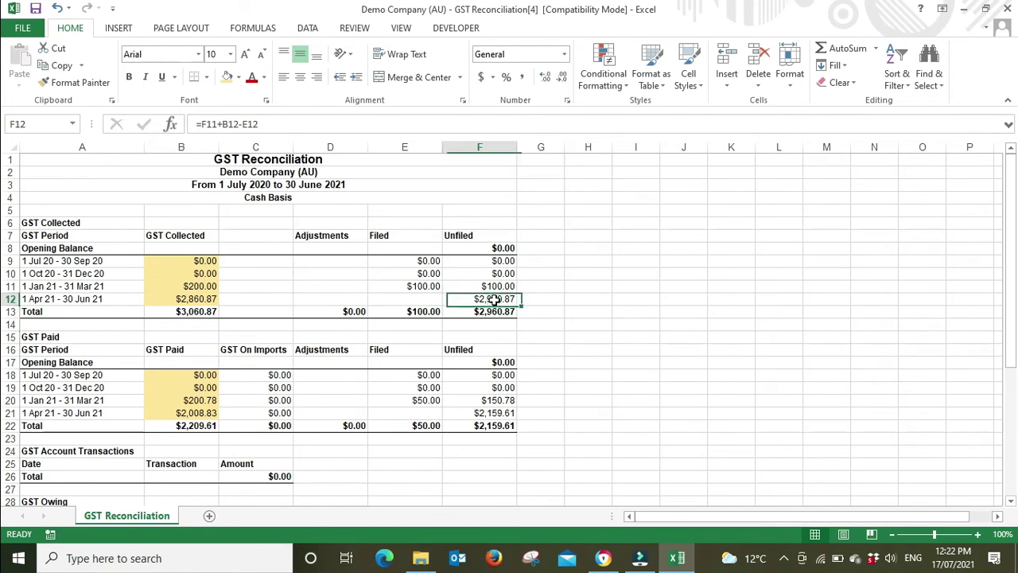
{"action": "left_click", "coordinate": [241, 79]}
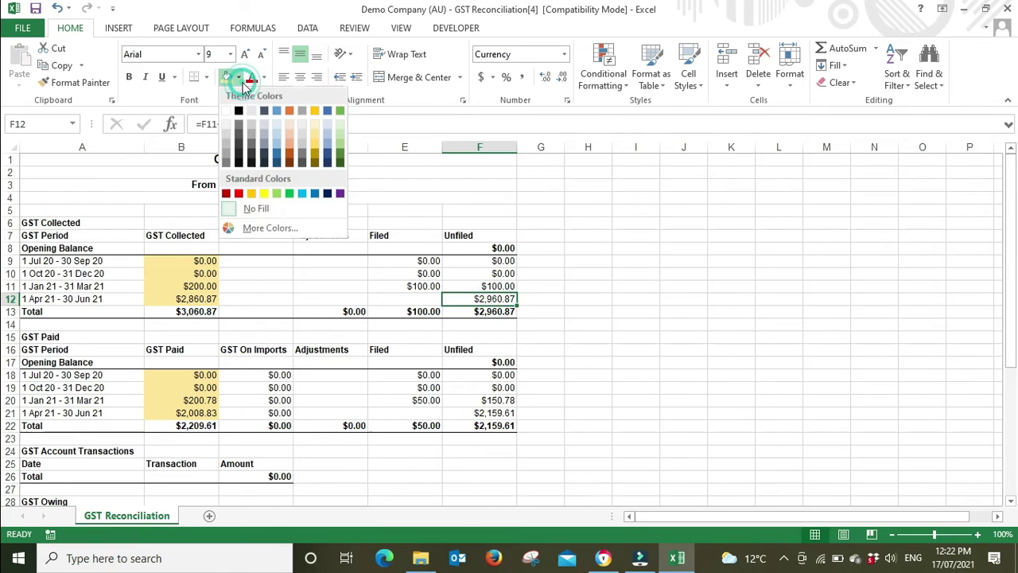
{"action": "left_click", "coordinate": [329, 142]}
{"action": "left_click", "coordinate": [498, 412]}
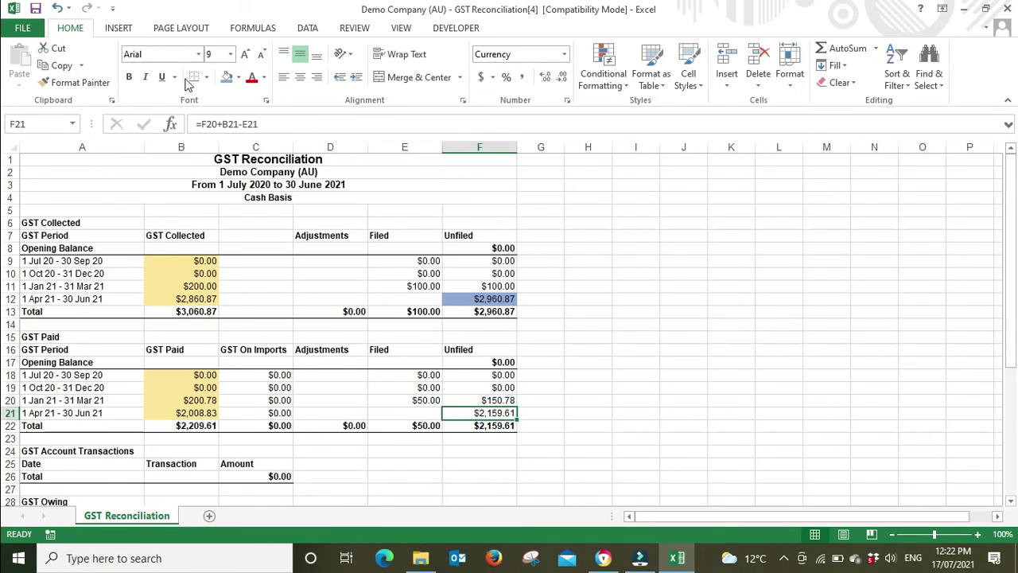
{"action": "left_click", "coordinate": [229, 82]}
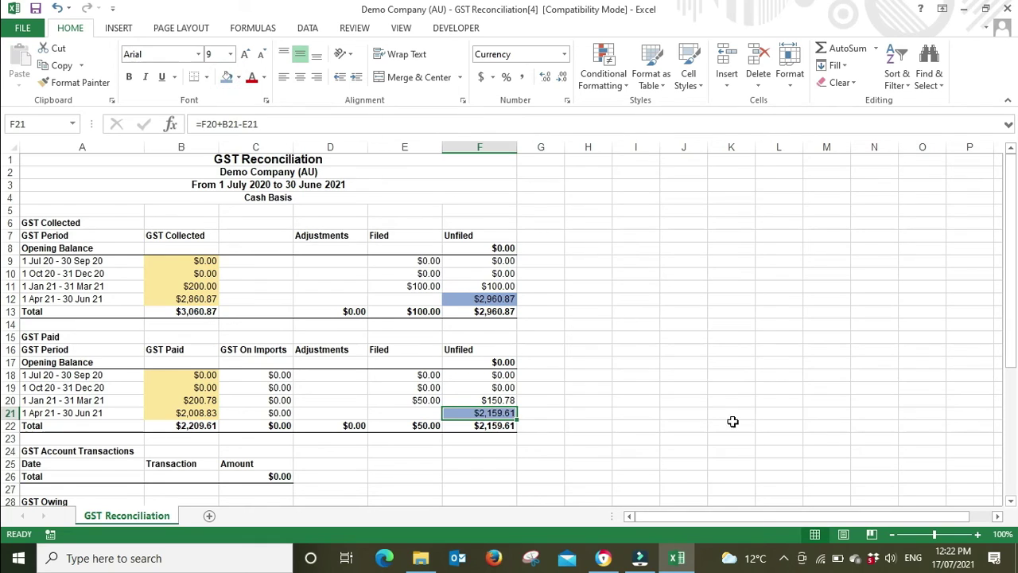
Deselect the shaded cells and bring the Xero browser window to the front
{"action": "left_click", "coordinate": [696, 424]}
{"action": "mouse_move", "coordinate": [608, 560]}
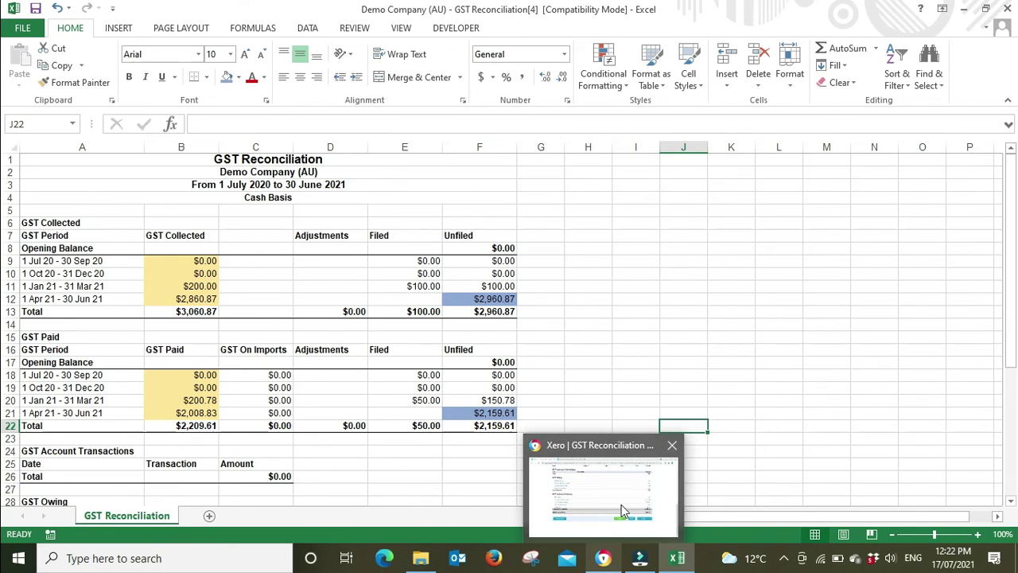
{"action": "left_click", "coordinate": [621, 504]}
Open the GST on sales (1A) adjustment on Xero's activity statement, then switch back to Excel
{"action": "left_click", "coordinate": [271, 13]}
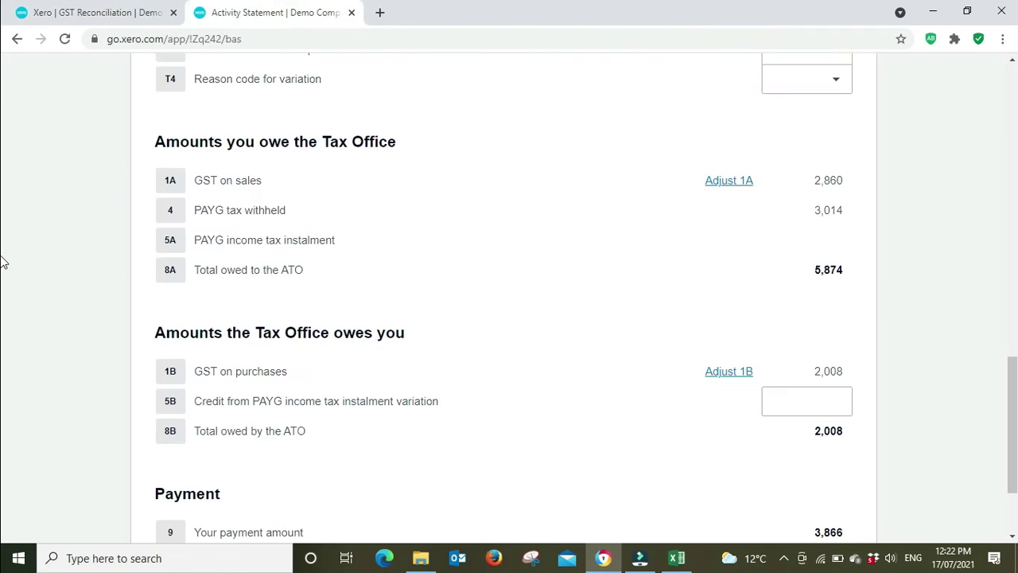
{"action": "left_click", "coordinate": [725, 183]}
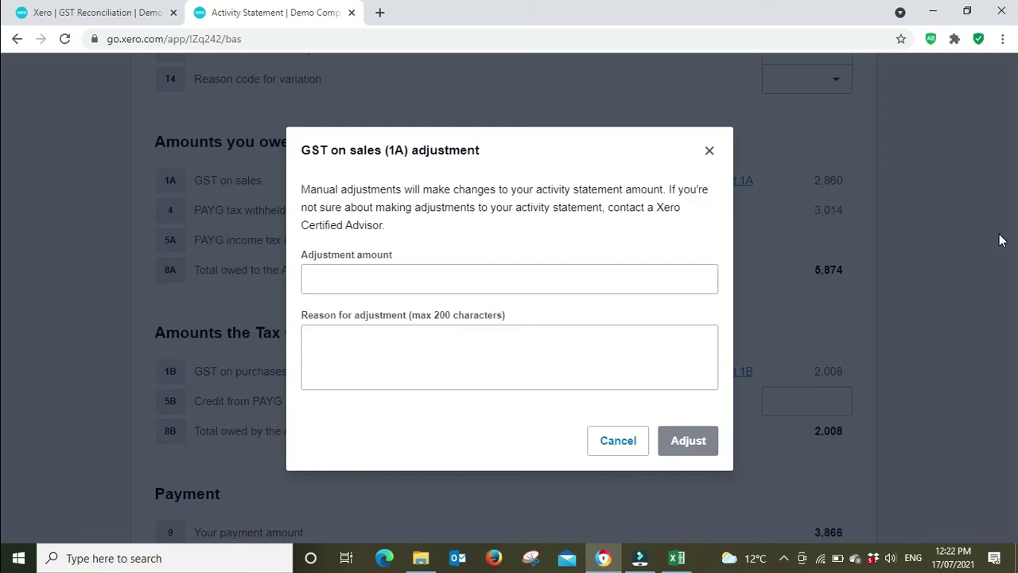
{"action": "key", "text": "alt+Tab"}
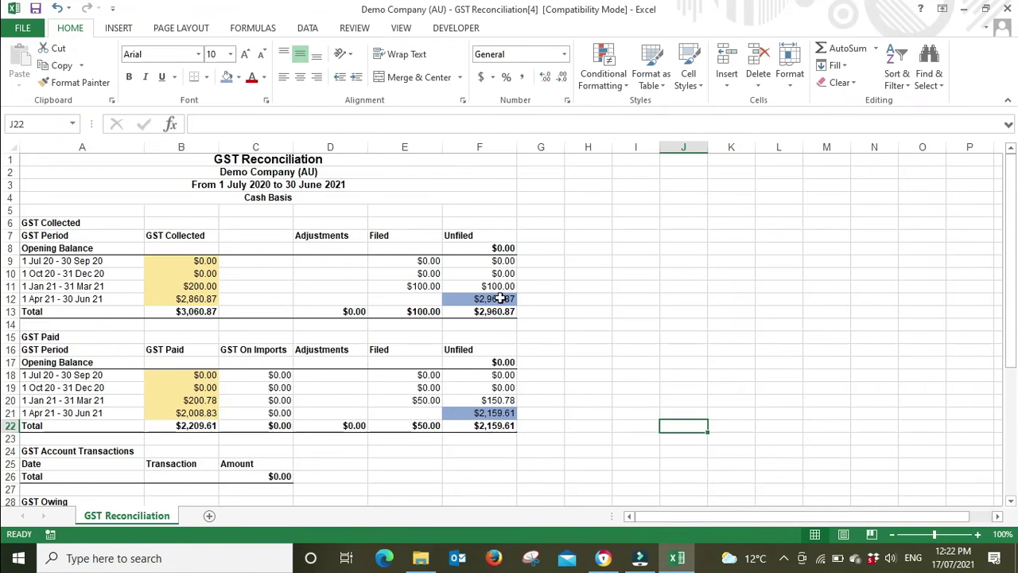
{"action": "left_click", "coordinate": [560, 300]}
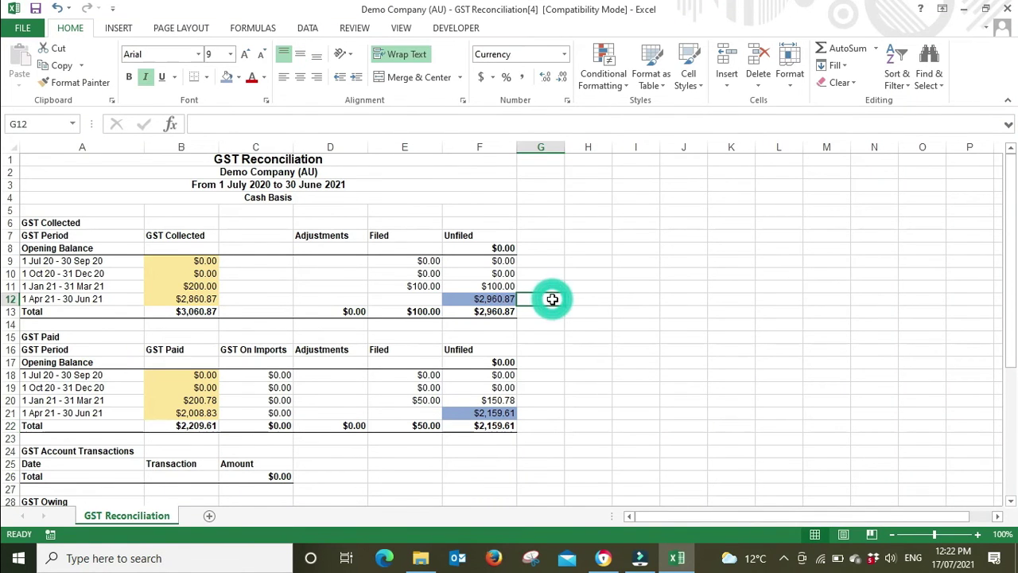
Enter the check formula =+F12-B12 in G12, showing $100.00
{"action": "type", "text": "+"}
{"action": "key", "text": "Left"}
{"action": "type", "text": "-"}
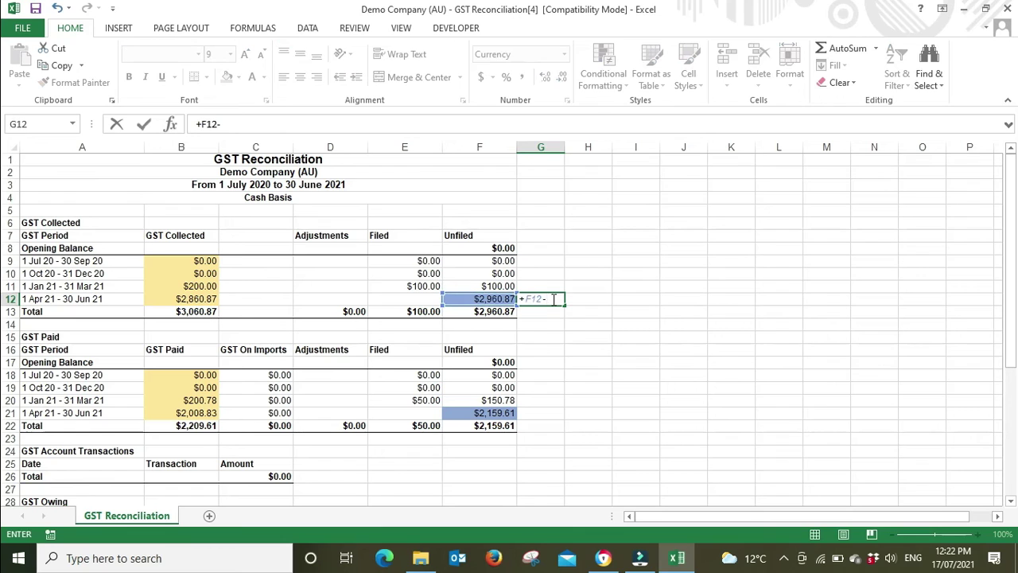
{"action": "left_click", "coordinate": [185, 299]}
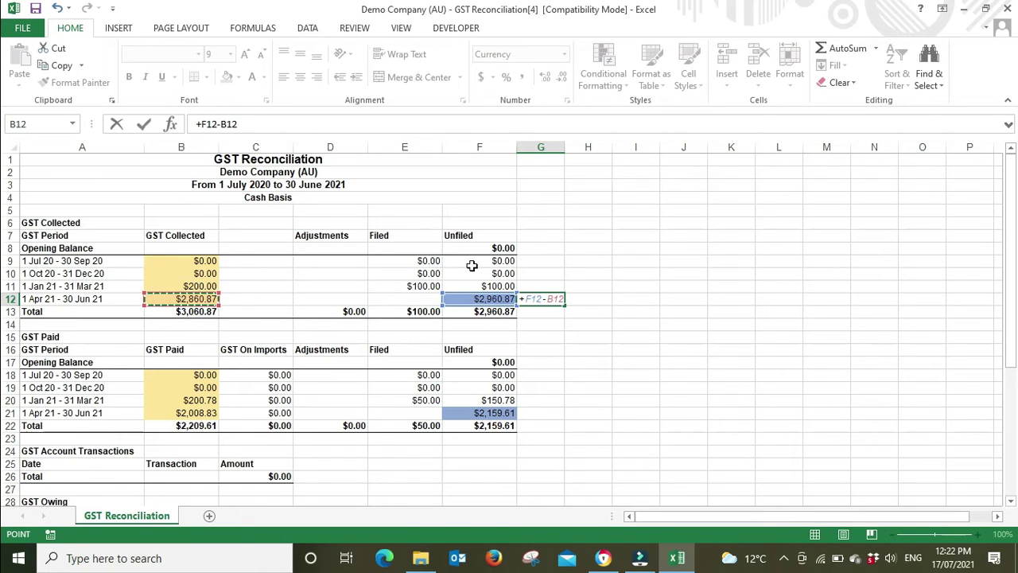
{"action": "key", "text": "Return"}
Copy the check into G21, giving $150.78, and return to Xero's 1A adjustment dialog
{"action": "left_click", "coordinate": [546, 298]}
{"action": "key", "text": "ctrl+c"}
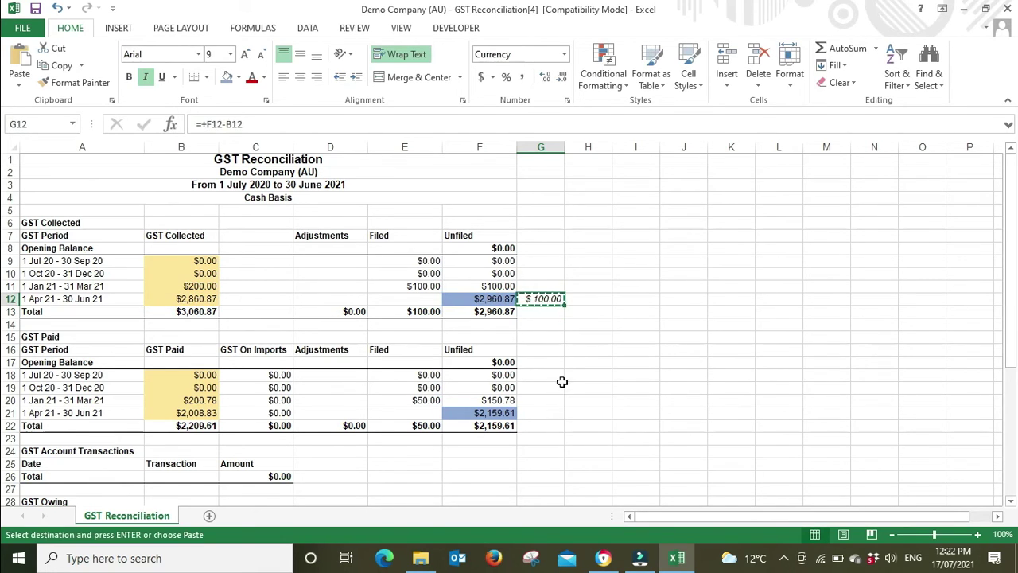
{"action": "left_click", "coordinate": [548, 412]}
{"action": "key", "text": "ctrl+v"}
{"action": "left_click", "coordinate": [688, 412]}
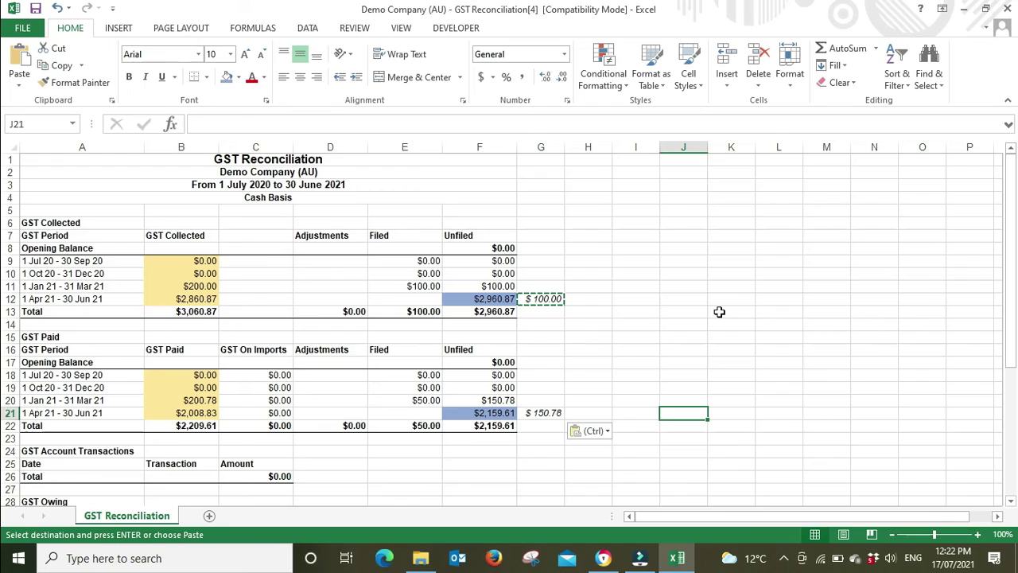
{"action": "key", "text": "alt+Tab"}
{"action": "left_click", "coordinate": [569, 278]}
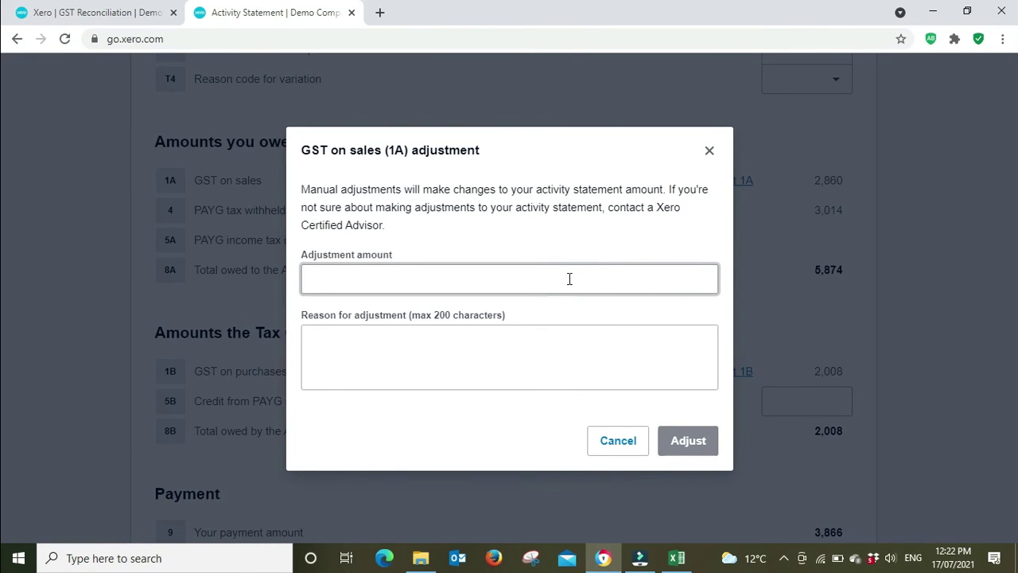
Adjust 1A by 100 with reason 'GST Rec', raising 1A to 2,960 and the payment to 3,966
{"action": "left_click", "coordinate": [544, 353]}
{"action": "type", "text": "GST Rec"}
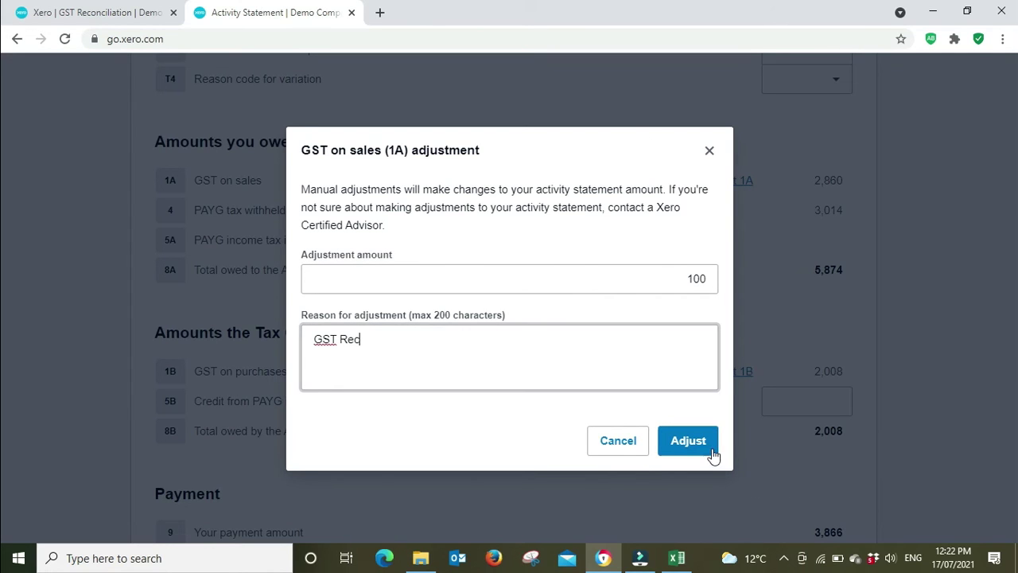
{"action": "left_click", "coordinate": [711, 452]}
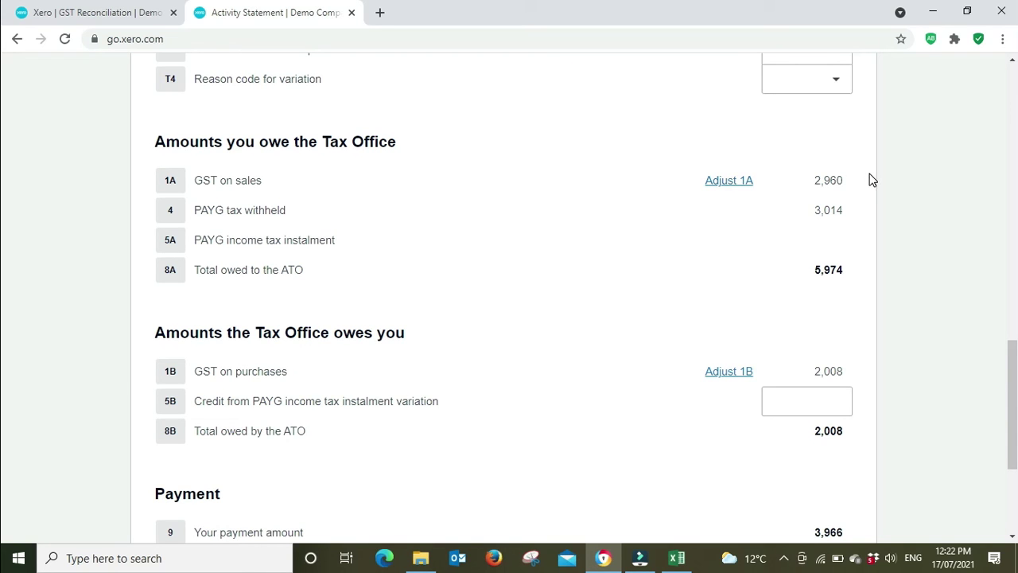
{"action": "key", "text": "alt+Tab"}
Open Xero's 1B adjustment and review the G21 paid difference of $150.78 rounded to whole dollars
{"action": "left_click", "coordinate": [479, 298]}
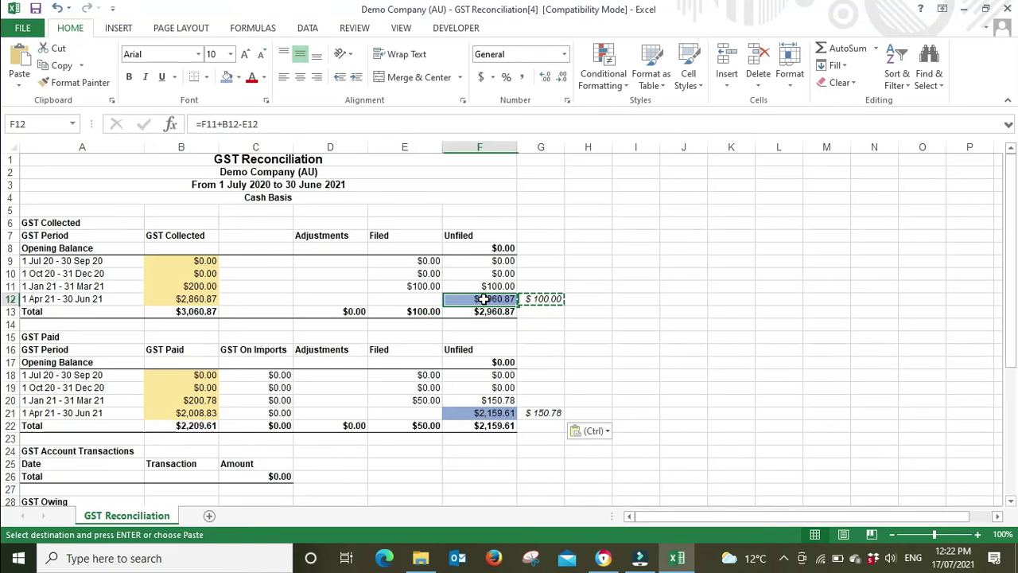
{"action": "left_click", "coordinate": [499, 414], "text": "ctrl"}
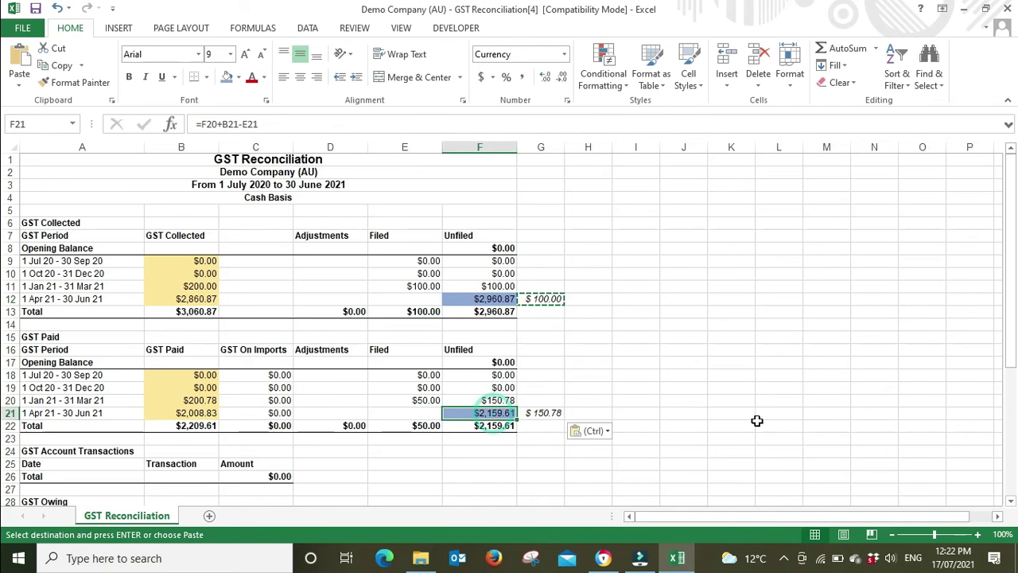
{"action": "key", "text": "alt+Tab"}
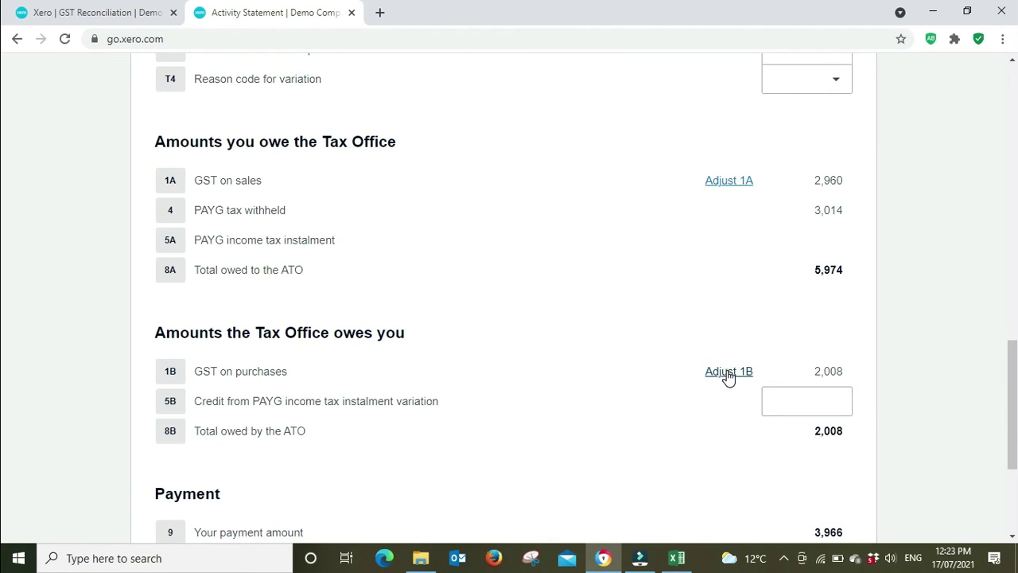
{"action": "left_click", "coordinate": [728, 371]}
{"action": "key", "text": "alt+Tab"}
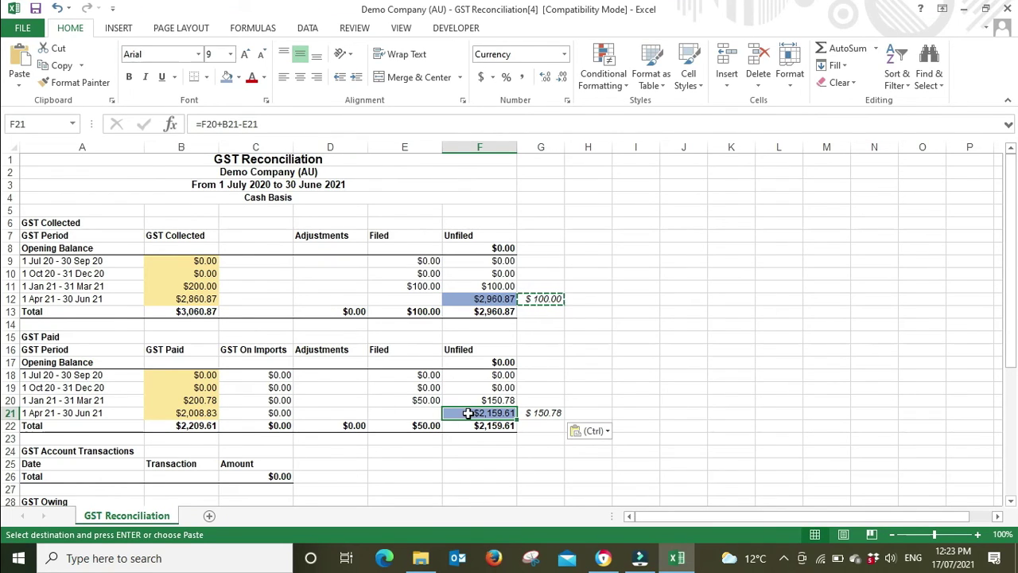
{"action": "left_click", "coordinate": [551, 413]}
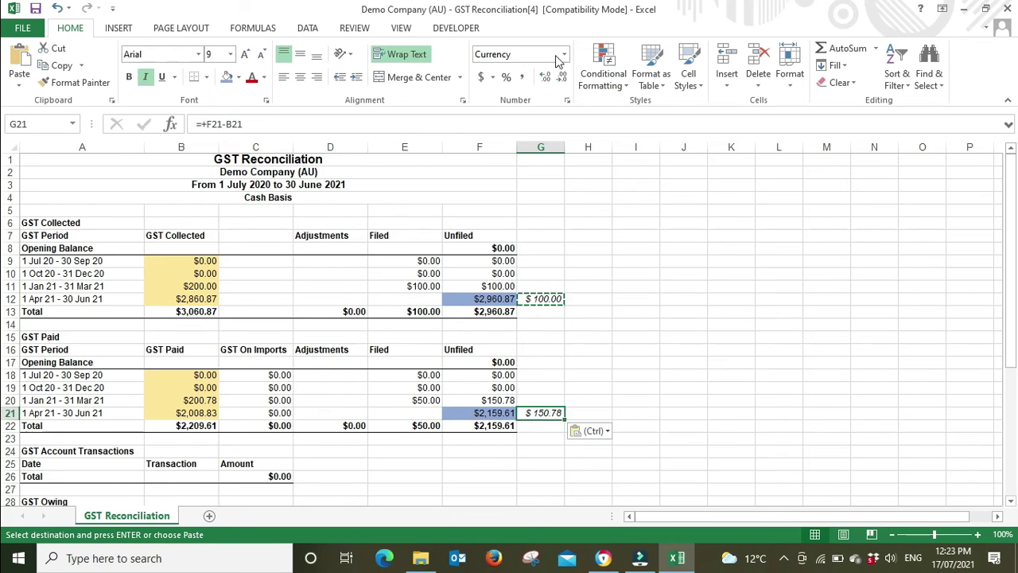
{"action": "left_click", "coordinate": [562, 77]}
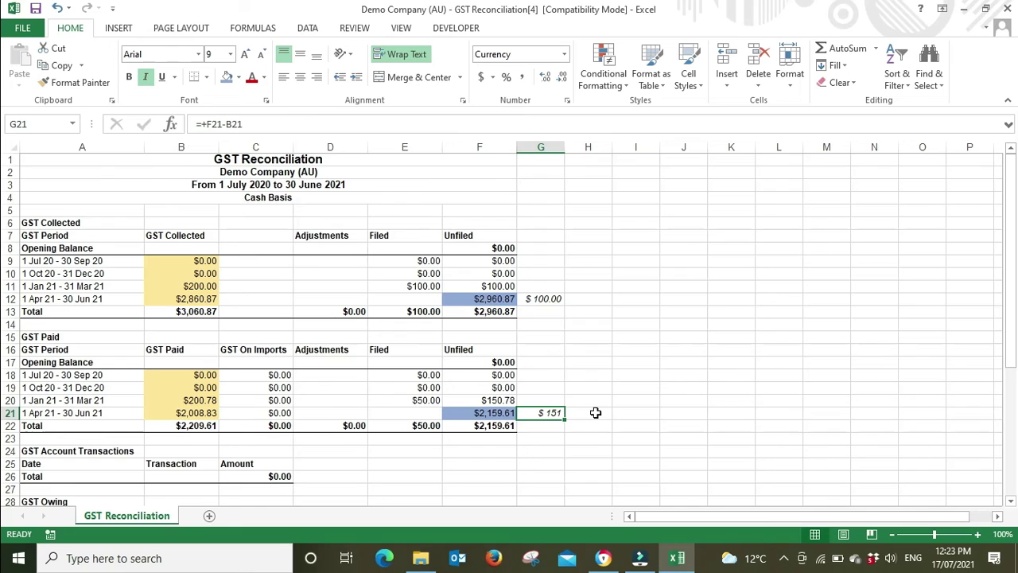
{"action": "left_click", "coordinate": [544, 77]}
{"action": "left_click", "coordinate": [545, 77]}
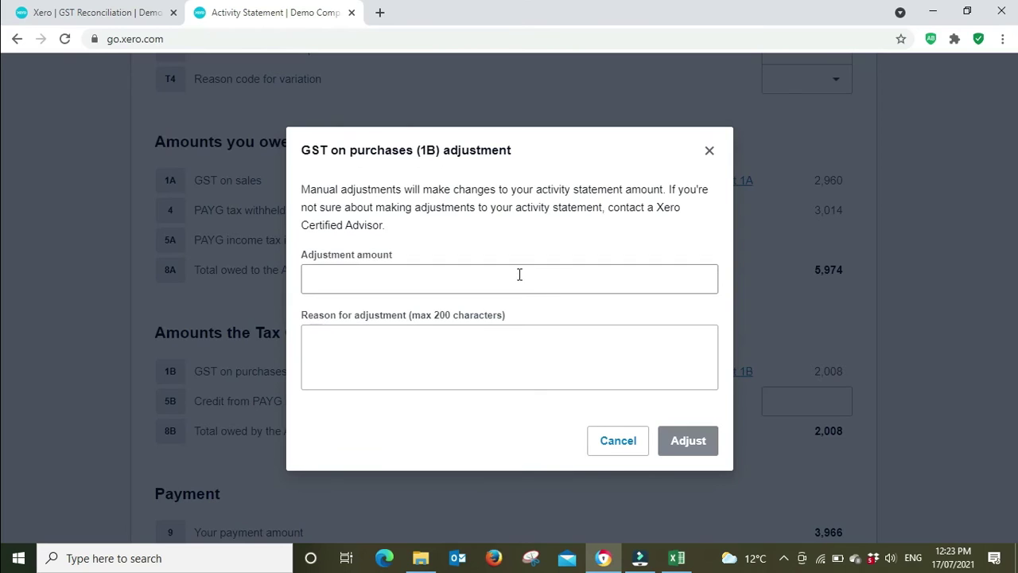
Enter a 151 adjustment to 1B with reason 'GST Rec' and compare against Excel's F21
{"action": "left_click", "coordinate": [519, 274]}
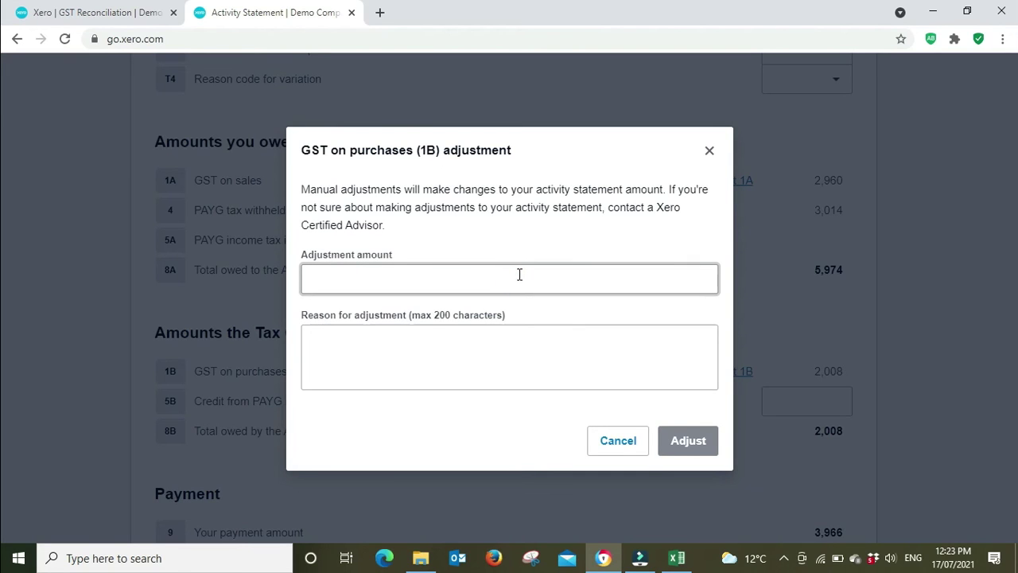
{"action": "left_click", "coordinate": [516, 349]}
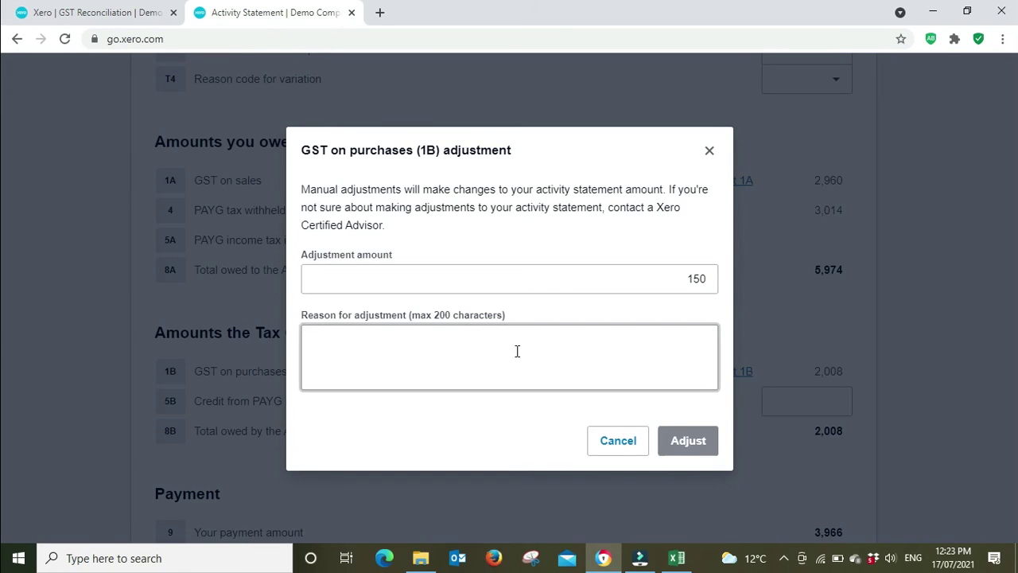
{"action": "type", "text": "GST Rec"}
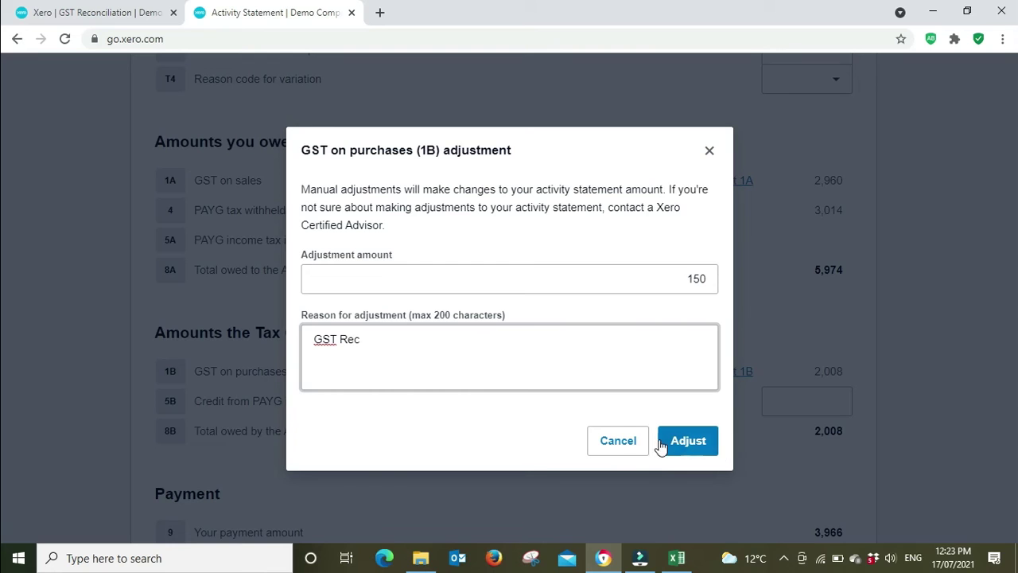
{"action": "left_click", "coordinate": [673, 443]}
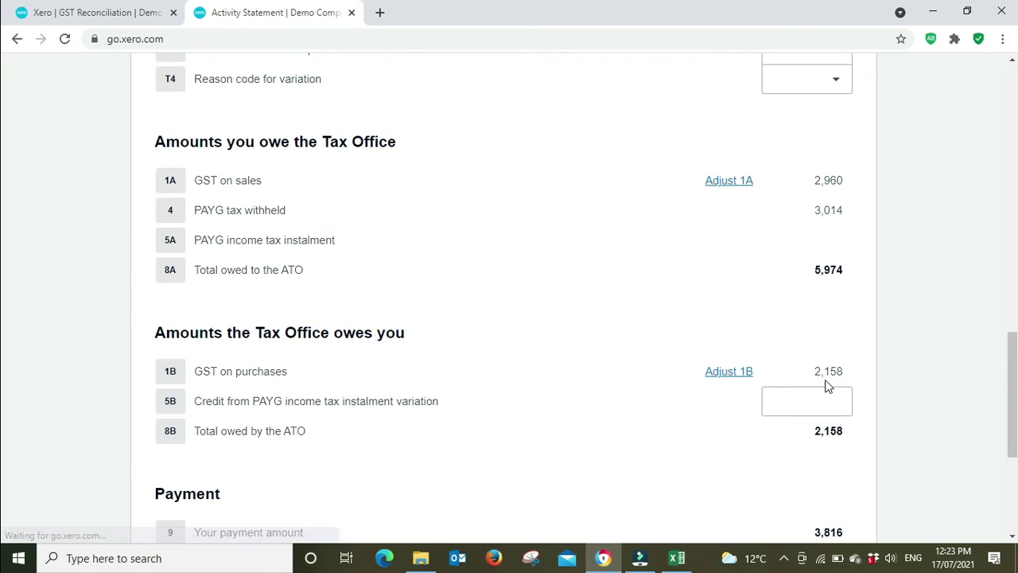
{"action": "key", "text": "alt+Tab"}
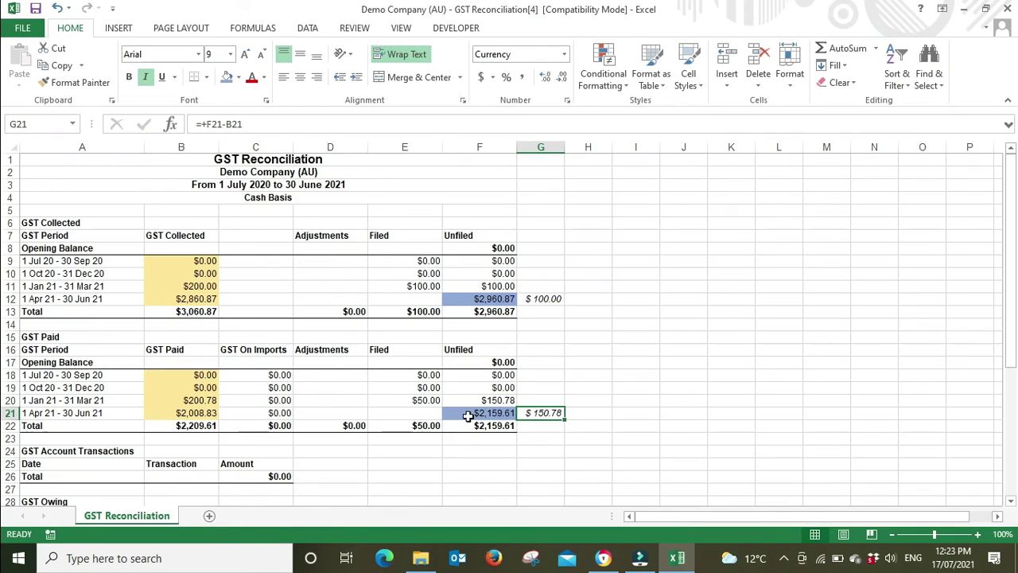
{"action": "left_click", "coordinate": [475, 417]}
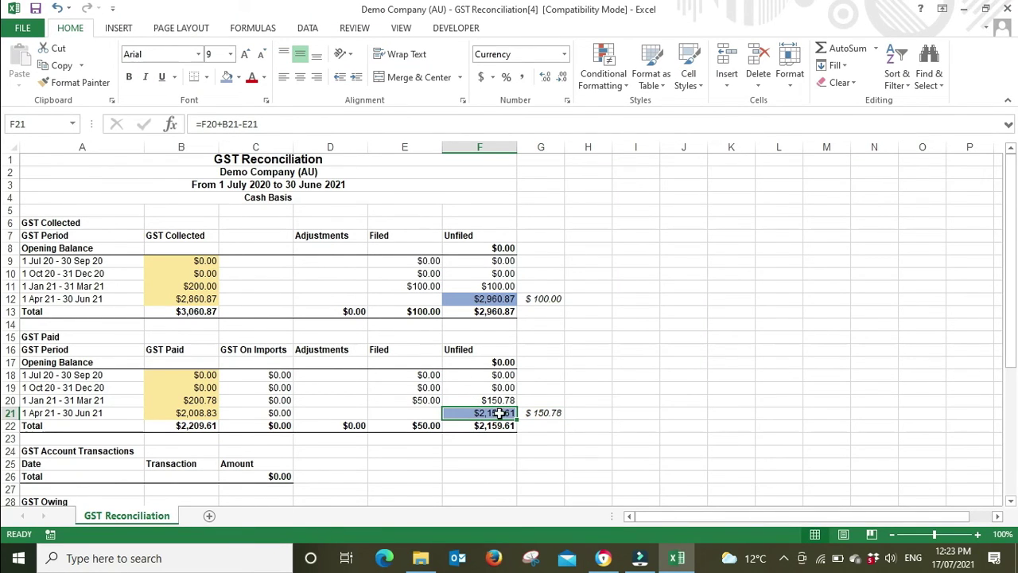
Reopen the 1B adjustment and confirm 151 with reason 'GST Rec', lifting 1B to 2,309
{"action": "key", "text": "alt+Tab"}
{"action": "left_click", "coordinate": [747, 375]}
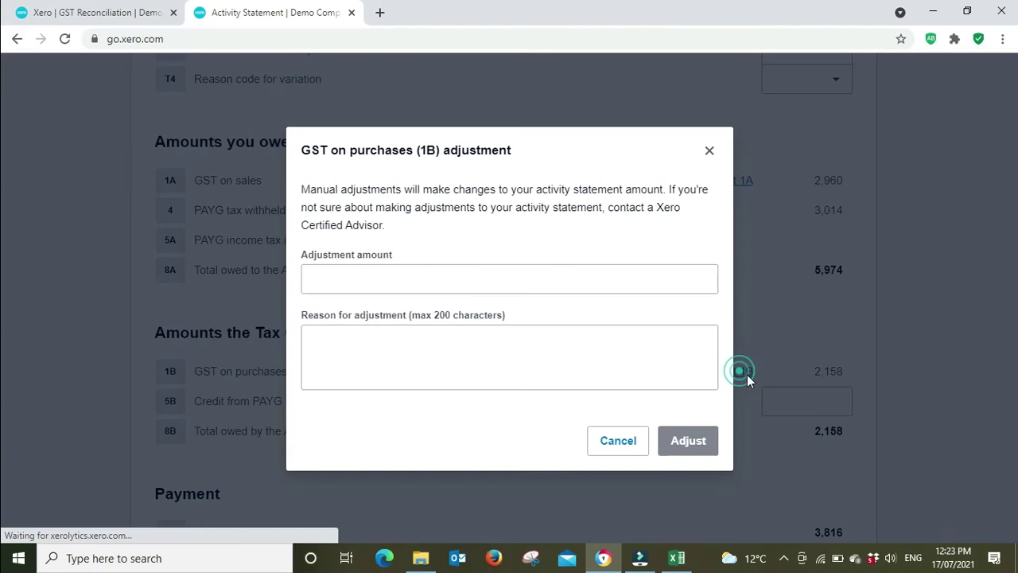
{"action": "left_click", "coordinate": [391, 282]}
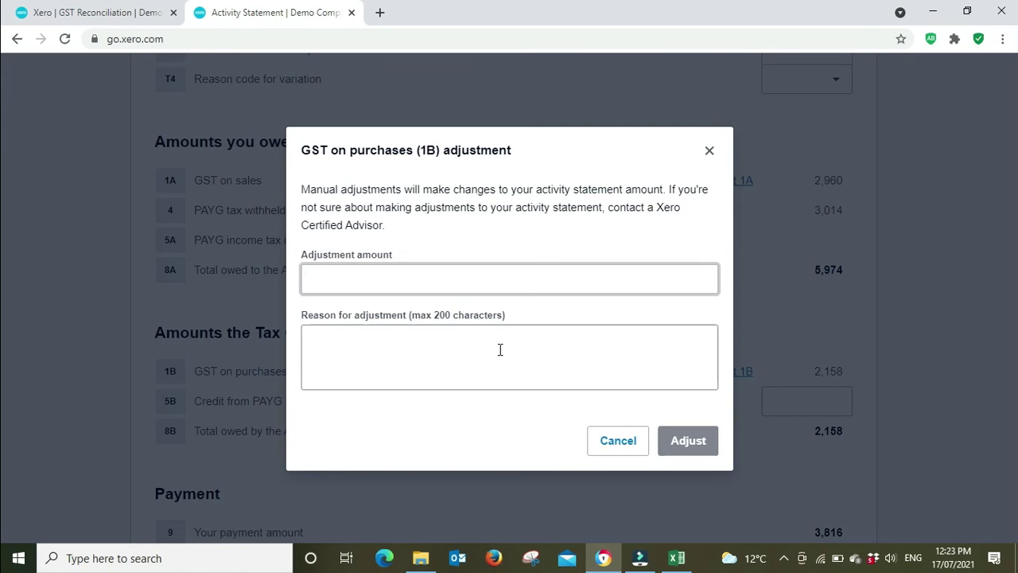
{"action": "key", "text": "alt+Tab"}
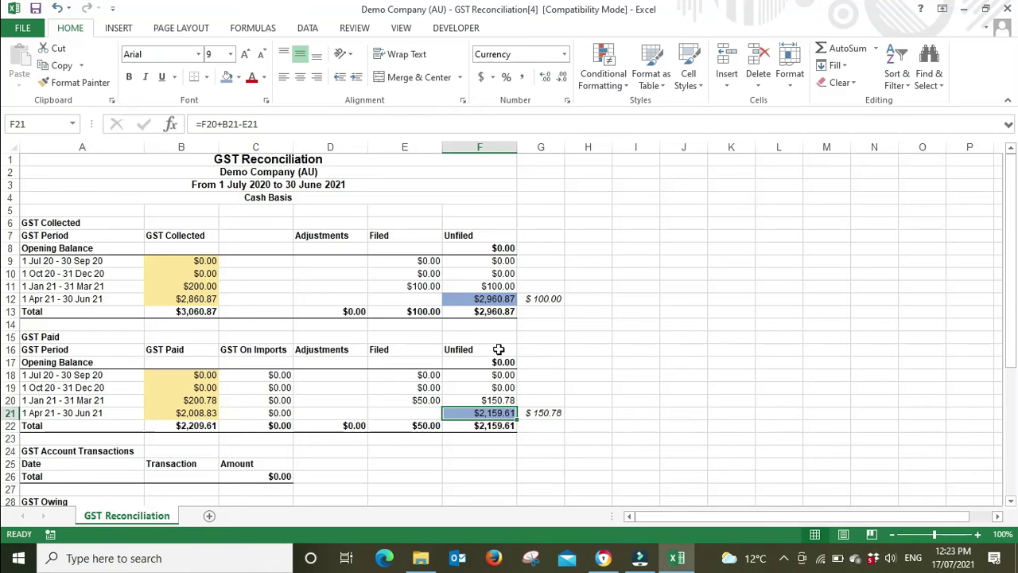
{"action": "key", "text": "alt+Tab"}
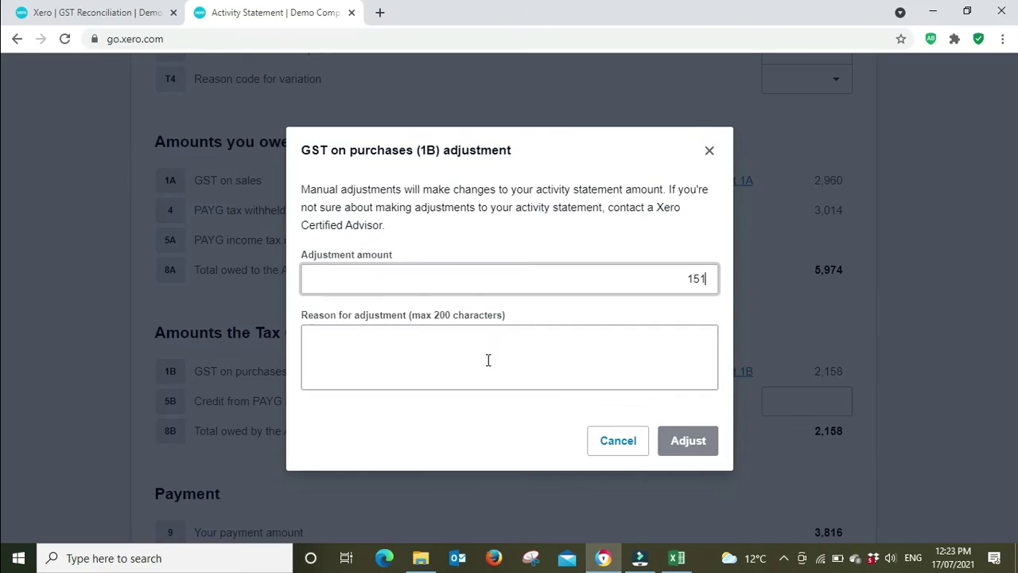
{"action": "left_click", "coordinate": [487, 360]}
{"action": "type", "text": "GST Rec"}
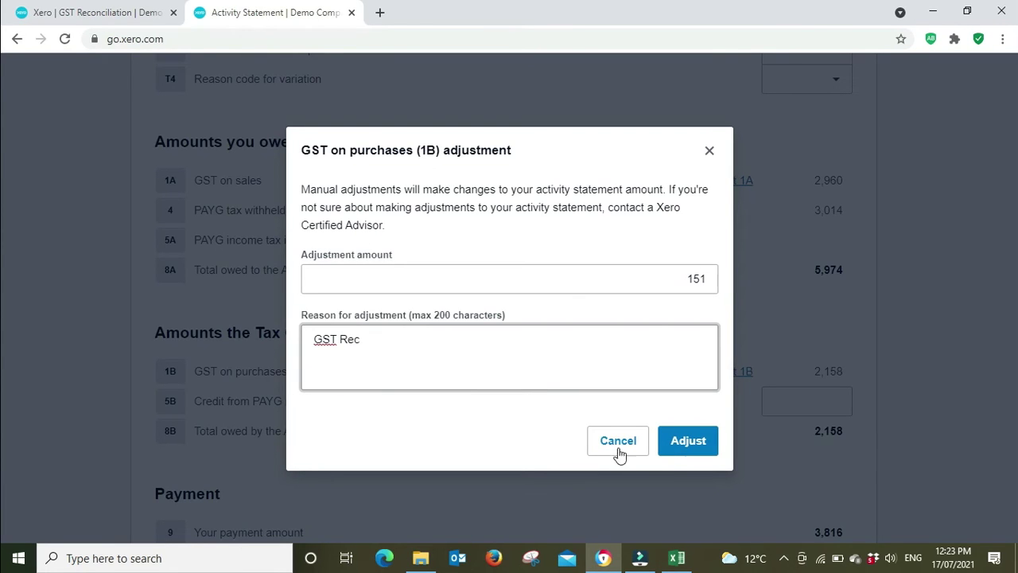
{"action": "left_click", "coordinate": [687, 442]}
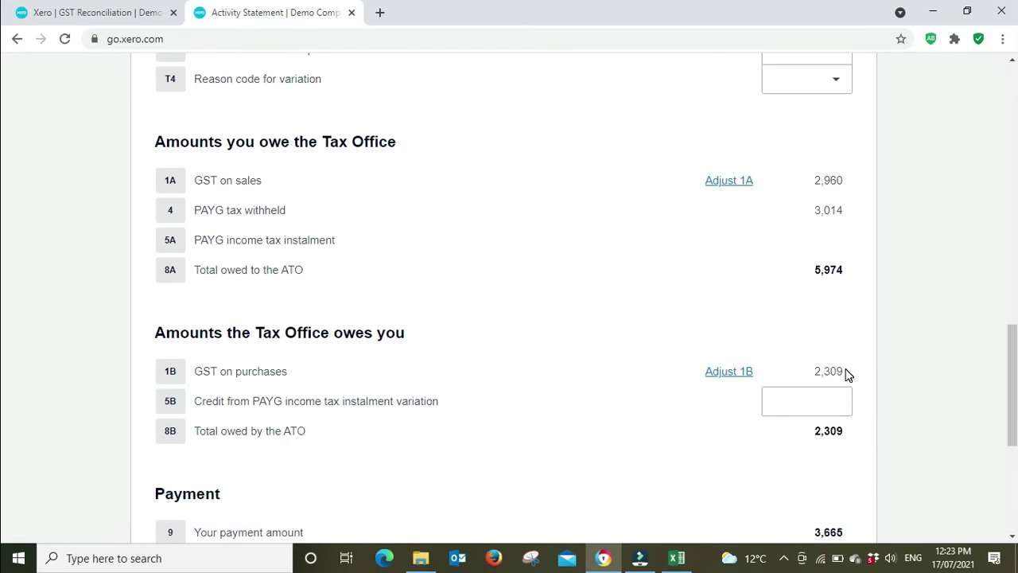
Adjust 1B by -150 with reason 'GST Rec', bringing 1B to 2,159 to match Excel
{"action": "key", "text": "alt+Tab"}
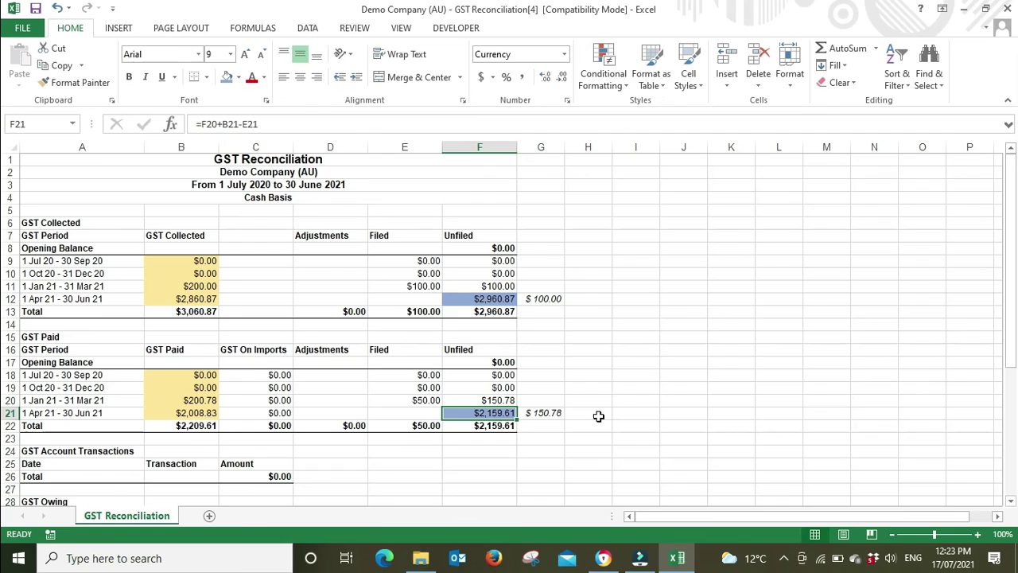
{"action": "key", "text": "alt+Tab"}
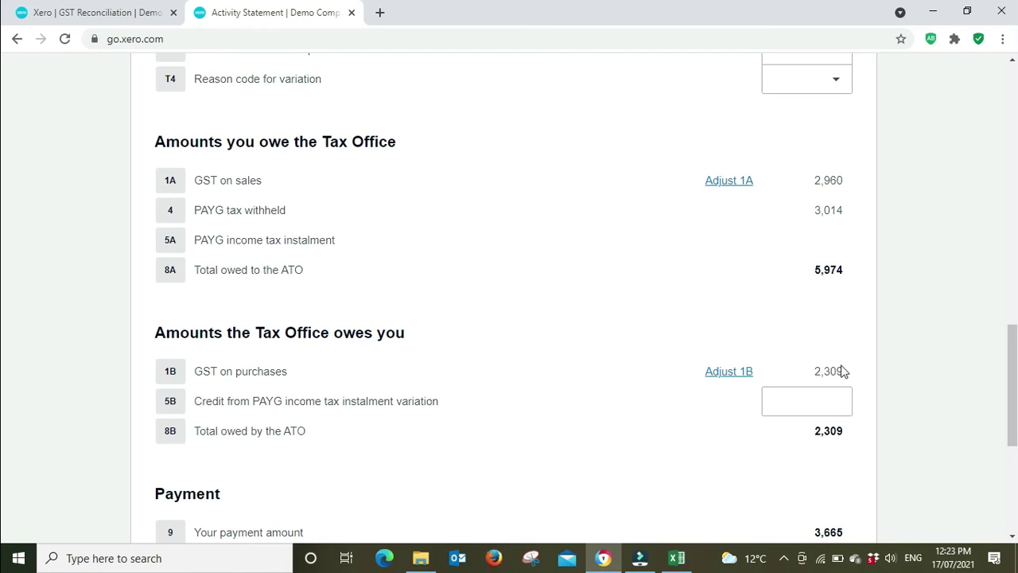
{"action": "left_click", "coordinate": [738, 378]}
{"action": "left_click", "coordinate": [438, 278]}
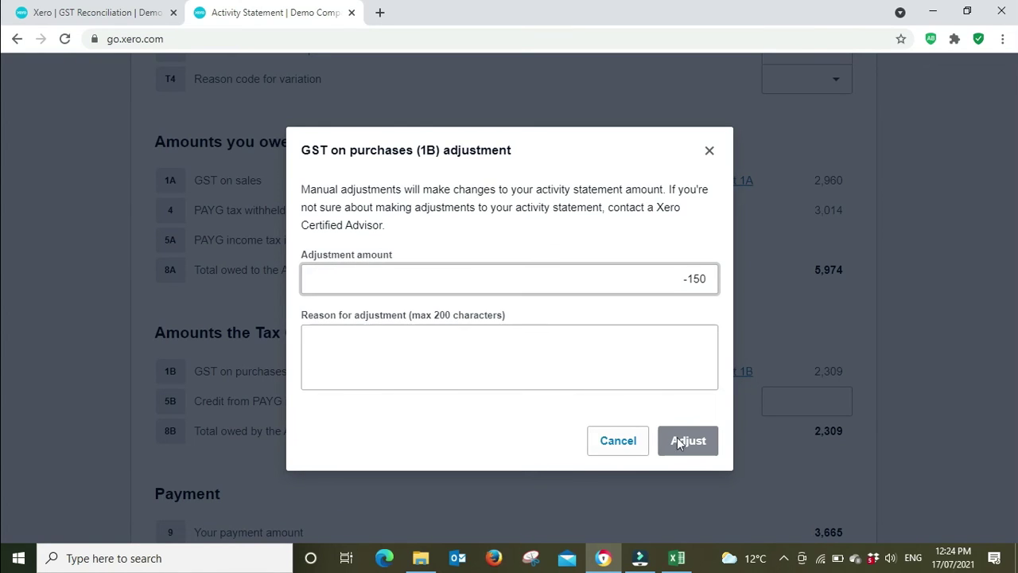
{"action": "left_click", "coordinate": [585, 365]}
{"action": "type", "text": "GST Rec"}
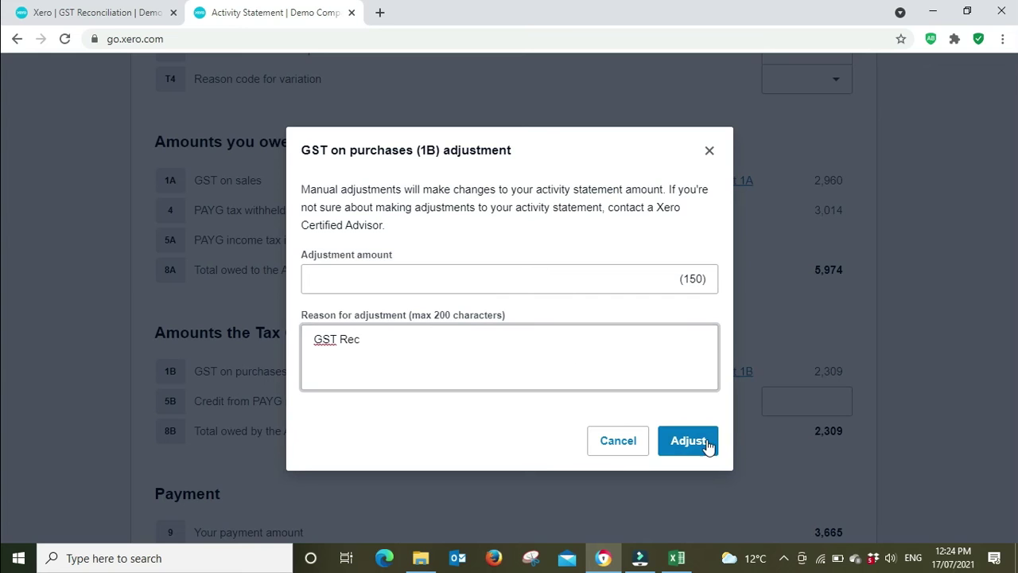
{"action": "left_click", "coordinate": [705, 444]}
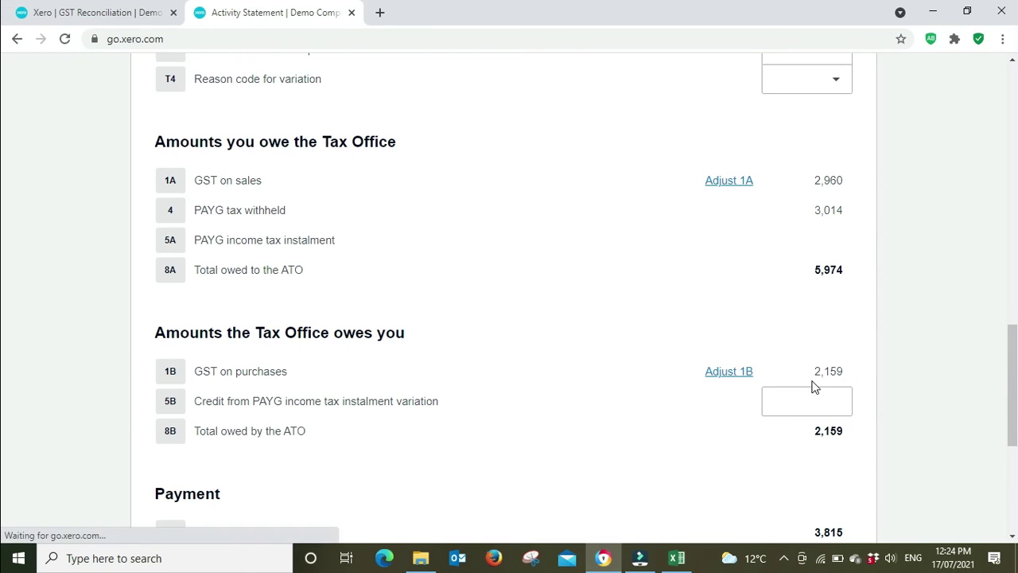
{"action": "key", "text": "alt+Tab"}
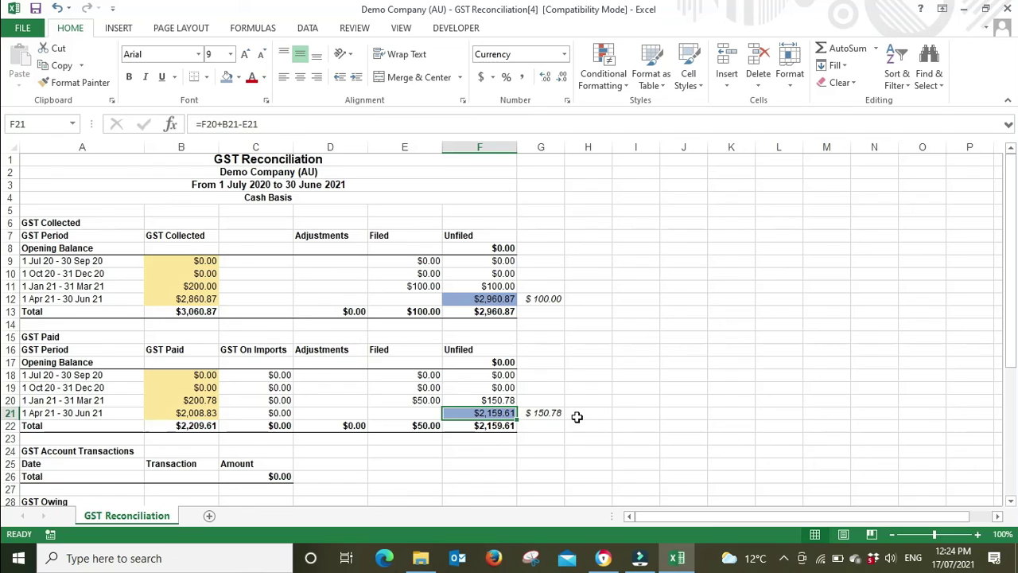
Round the GST Paid check value in G21 to whole dollars so it shows $151
{"action": "left_click", "coordinate": [541, 413]}
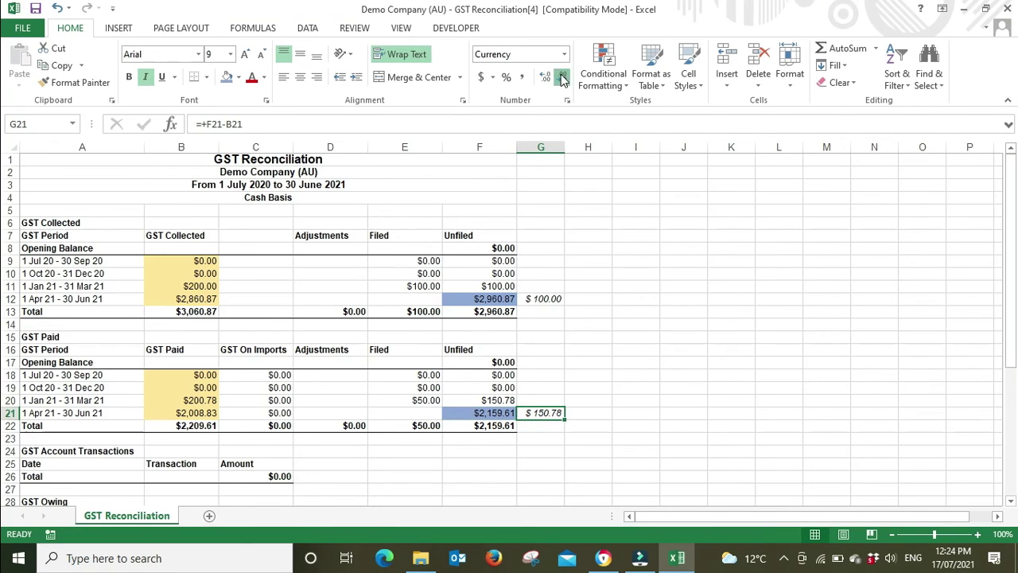
{"action": "left_click", "coordinate": [562, 77]}
{"action": "left_click", "coordinate": [562, 77]}
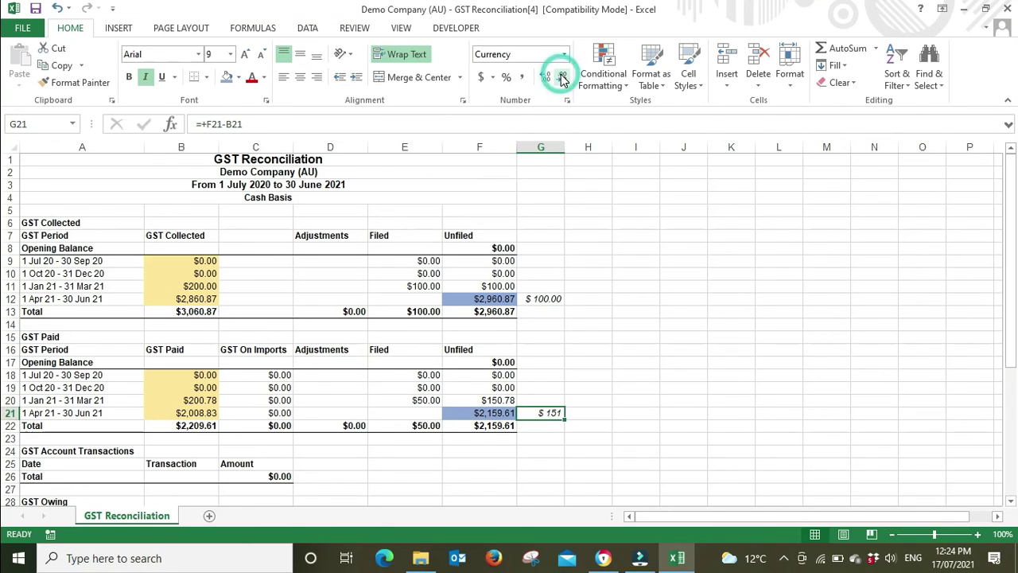
{"action": "left_click", "coordinate": [489, 412]}
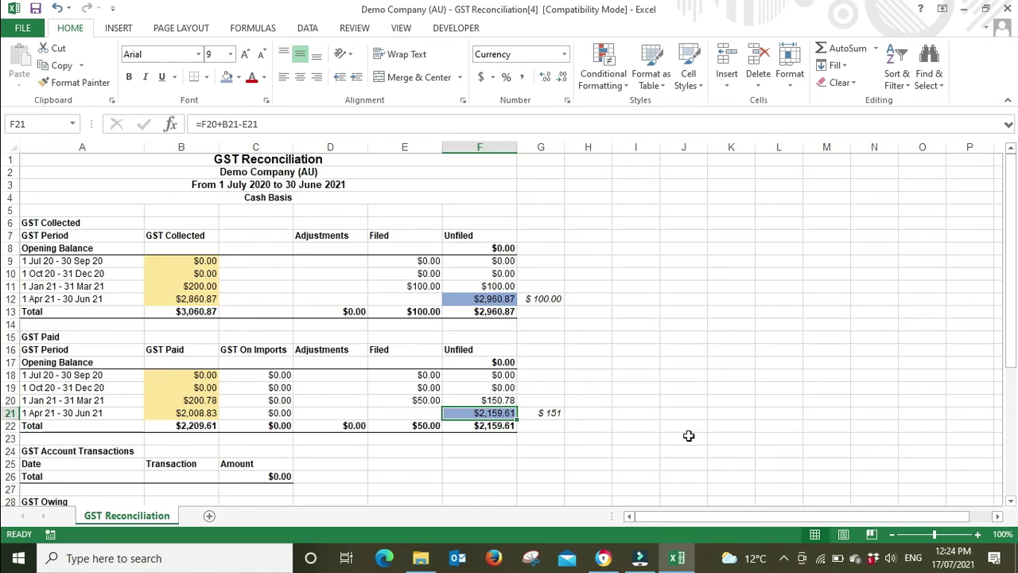
Cross-check Excel's unfiled GST collected and paid totals against Xero's activity statement (1A 2,960, 1B 2,159)
{"action": "key", "text": "alt+Tab"}
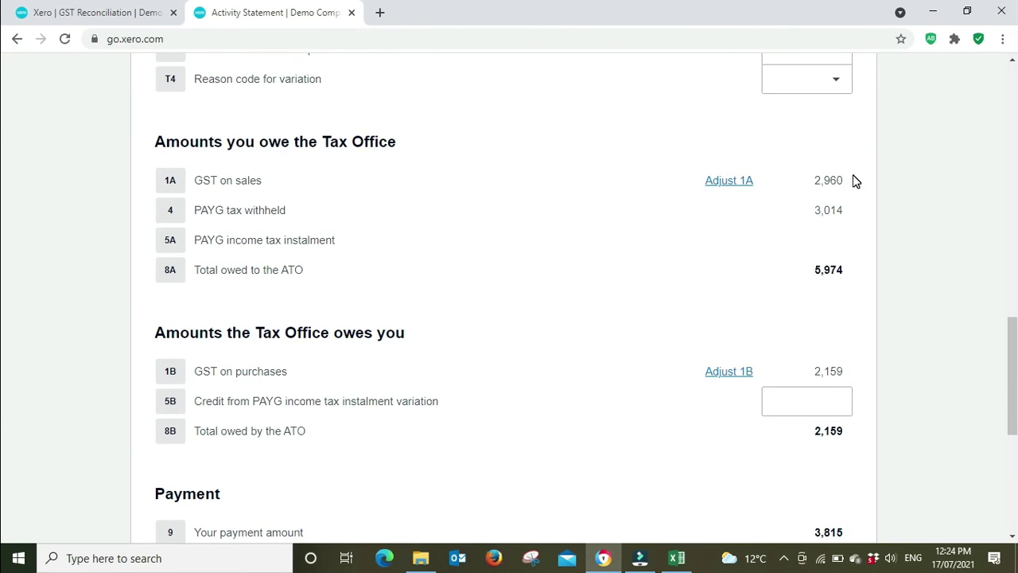
{"action": "key", "text": "alt+Tab"}
{"action": "left_click", "coordinate": [501, 300]}
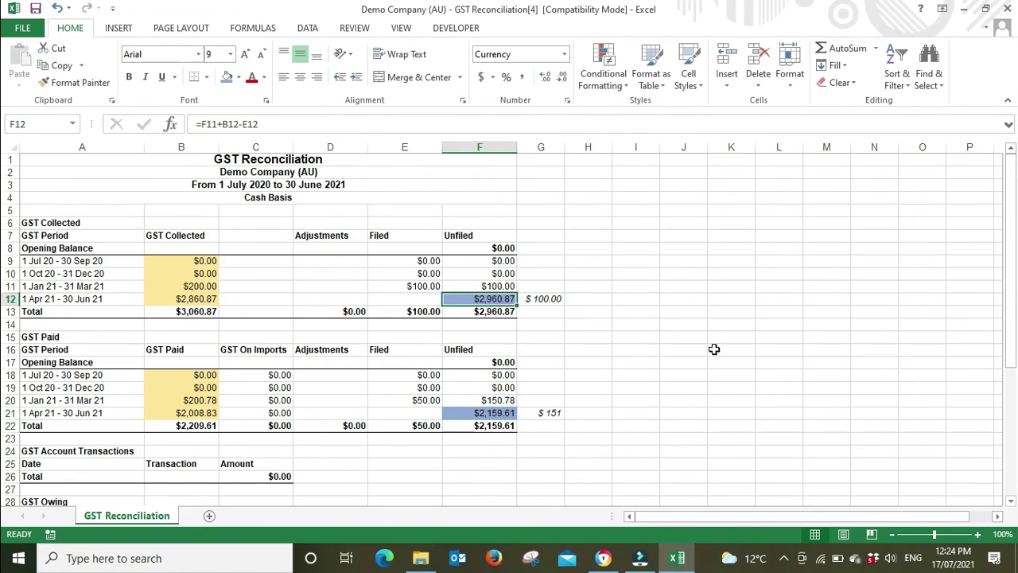
{"action": "left_click", "coordinate": [660, 353]}
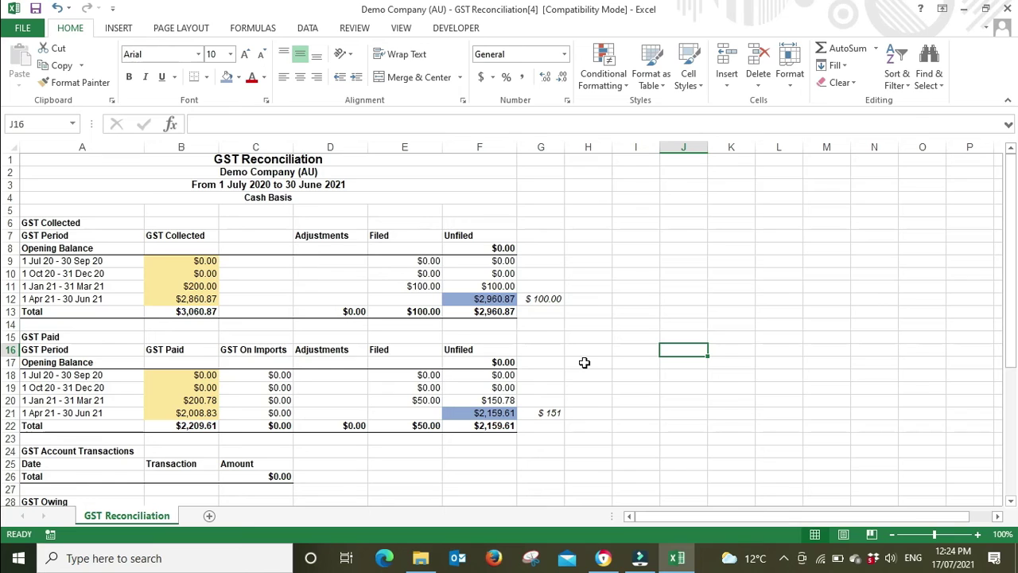
{"action": "key", "text": "alt+Tab"}
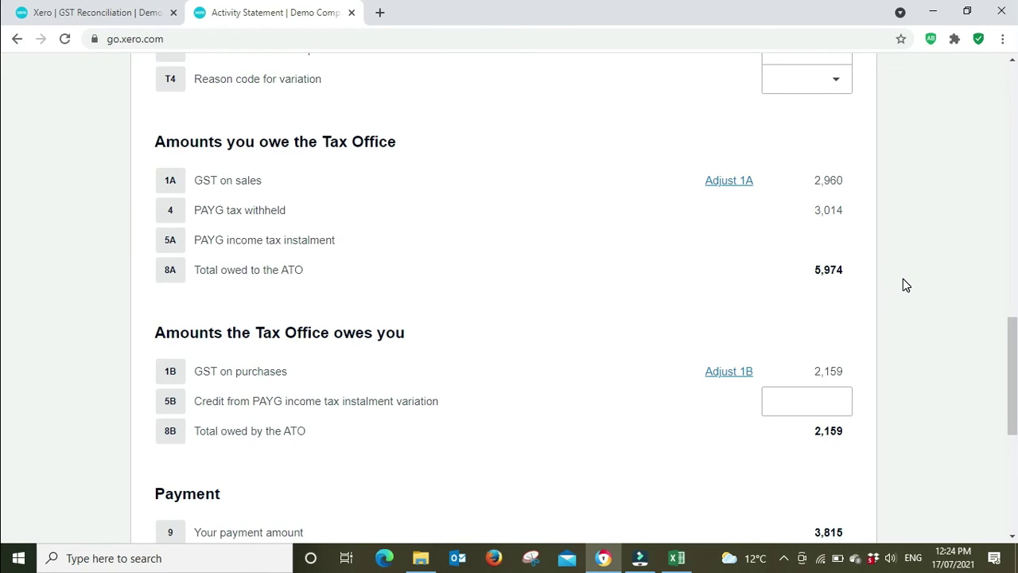
Review the Xero activity statement figures against the Excel GST reconciliation
{"action": "scroll", "coordinate": [904, 284], "scroll_direction": "up", "scroll_amount": 3}
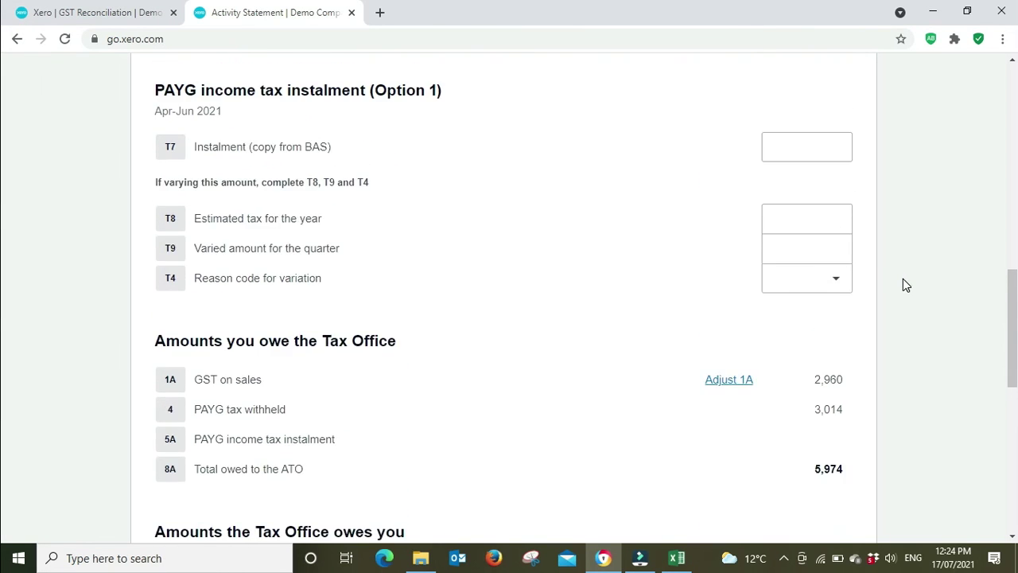
{"action": "scroll", "coordinate": [904, 285], "scroll_direction": "up", "scroll_amount": 3}
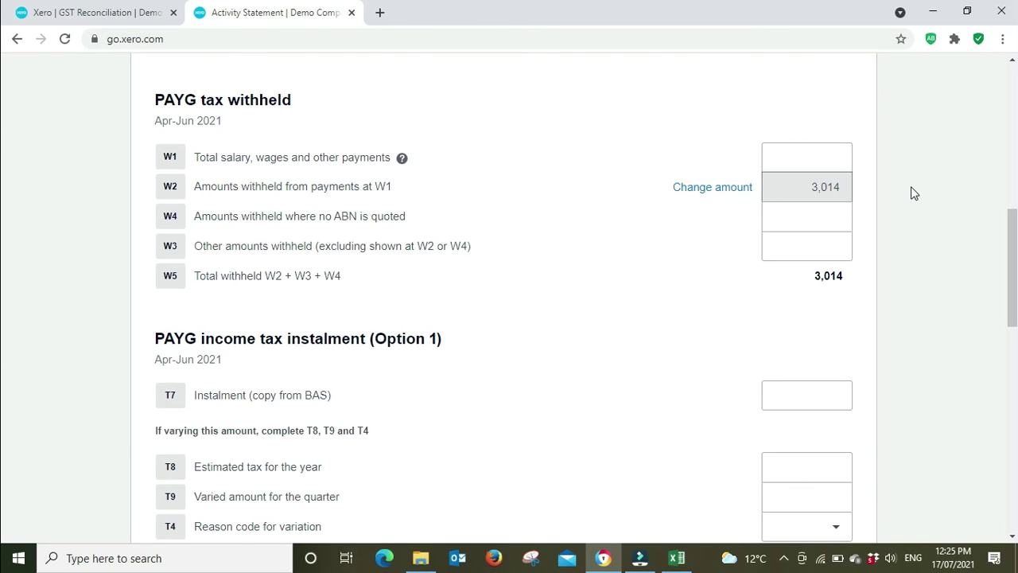
{"action": "key", "text": "alt+Tab"}
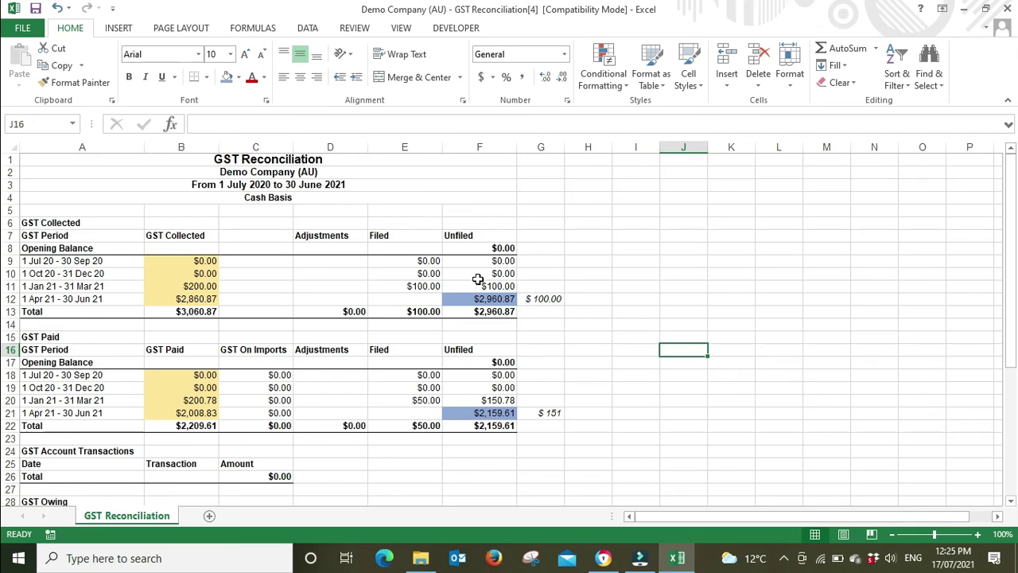
{"action": "key", "text": "alt+Tab"}
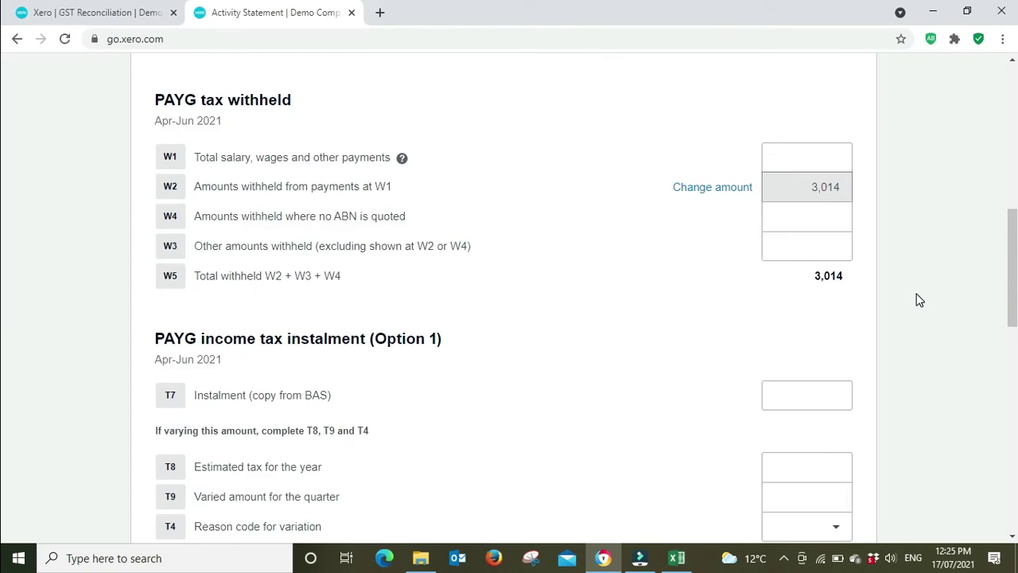
{"action": "scroll", "coordinate": [919, 300], "scroll_direction": "down", "scroll_amount": 2}
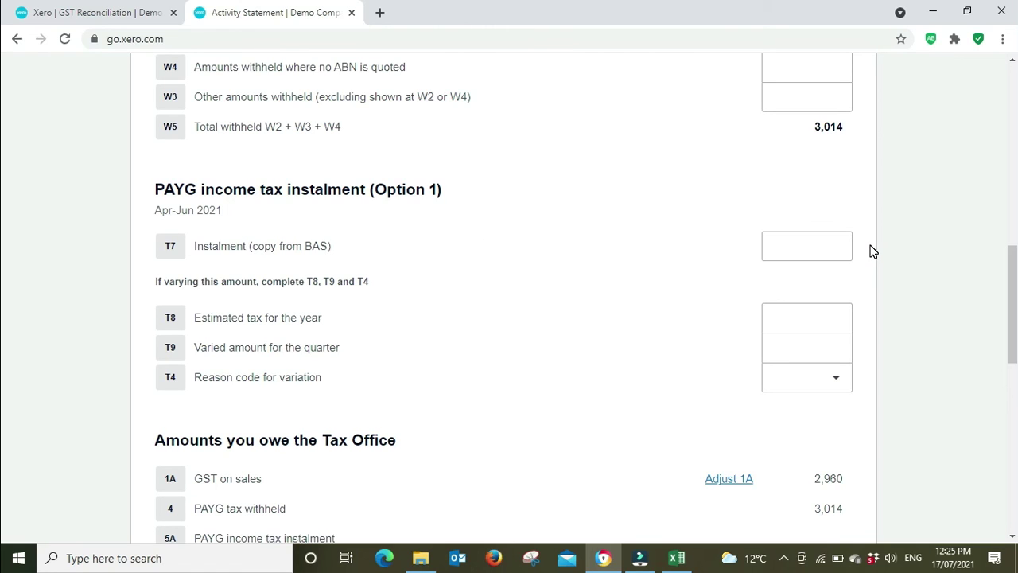
Bring up Xero's GST Reconciliation report, showing unfiled GST 60.06 and account balance 1,564.50
{"action": "key", "text": "alt+Tab"}
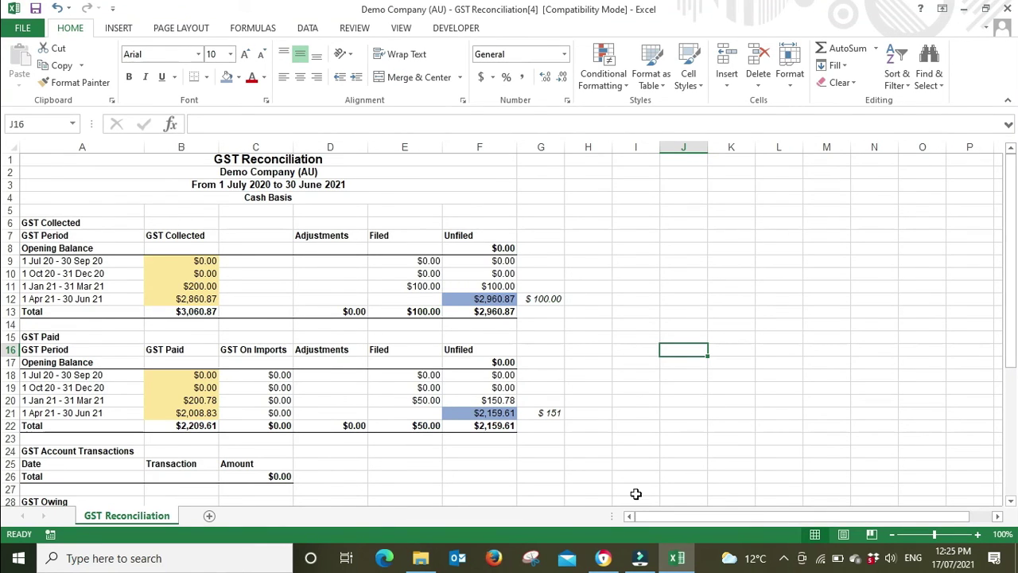
{"action": "left_click", "coordinate": [605, 559]}
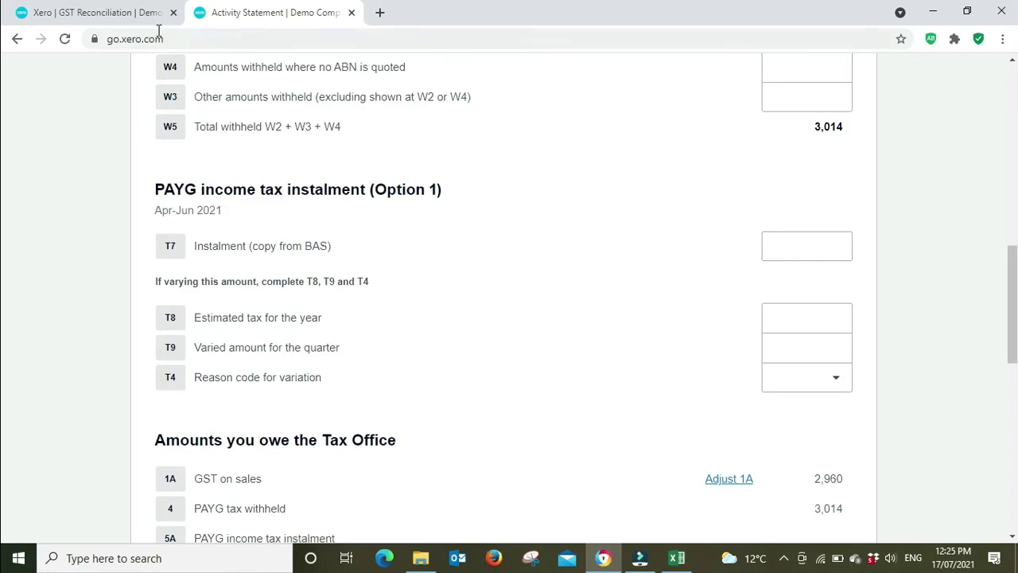
{"action": "left_click", "coordinate": [128, 16]}
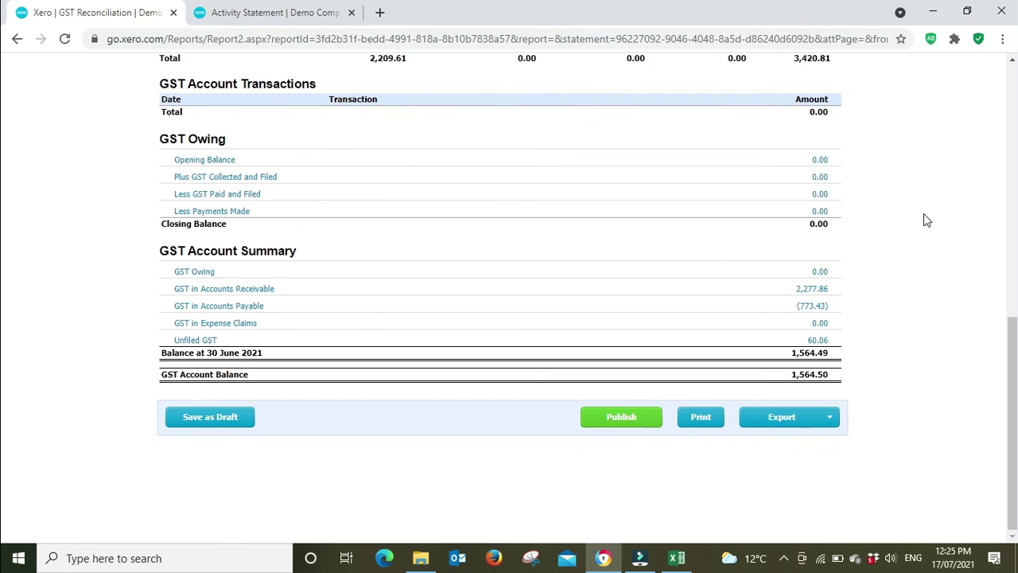
{"action": "scroll", "coordinate": [923, 213], "scroll_direction": "up", "scroll_amount": 4}
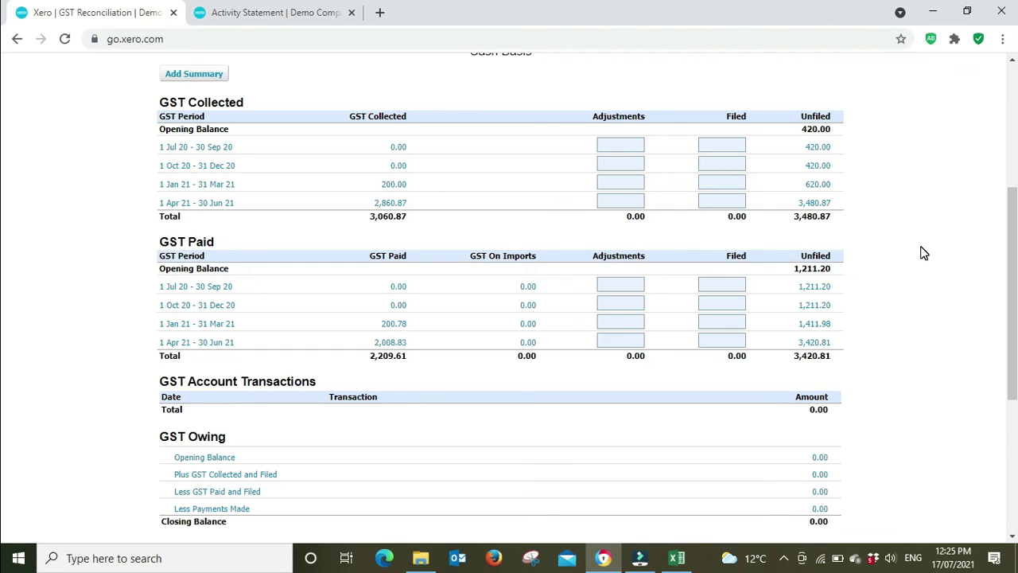
{"action": "scroll", "coordinate": [922, 253], "scroll_direction": "up", "scroll_amount": 1}
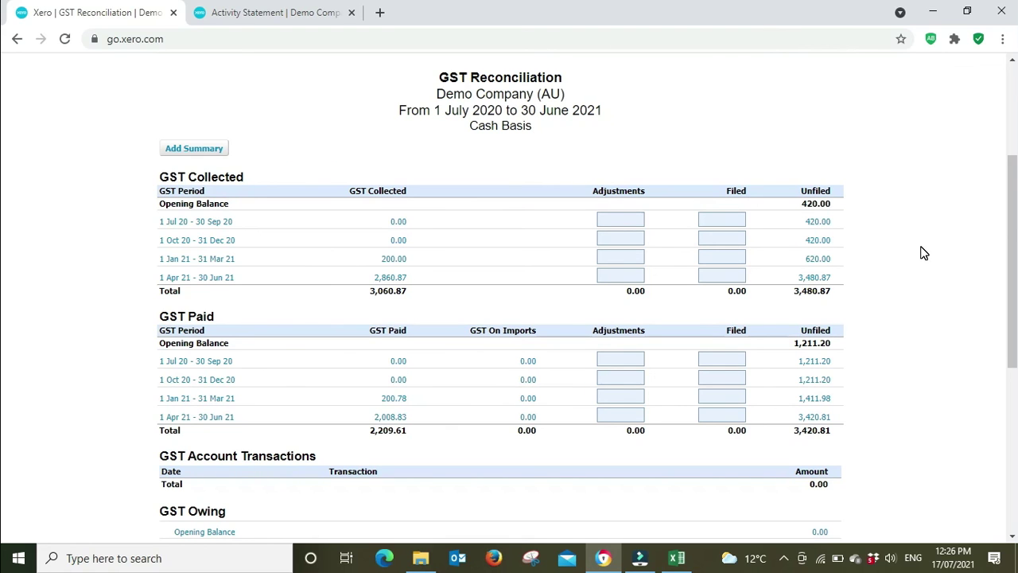
{"action": "key", "text": "alt+Tab"}
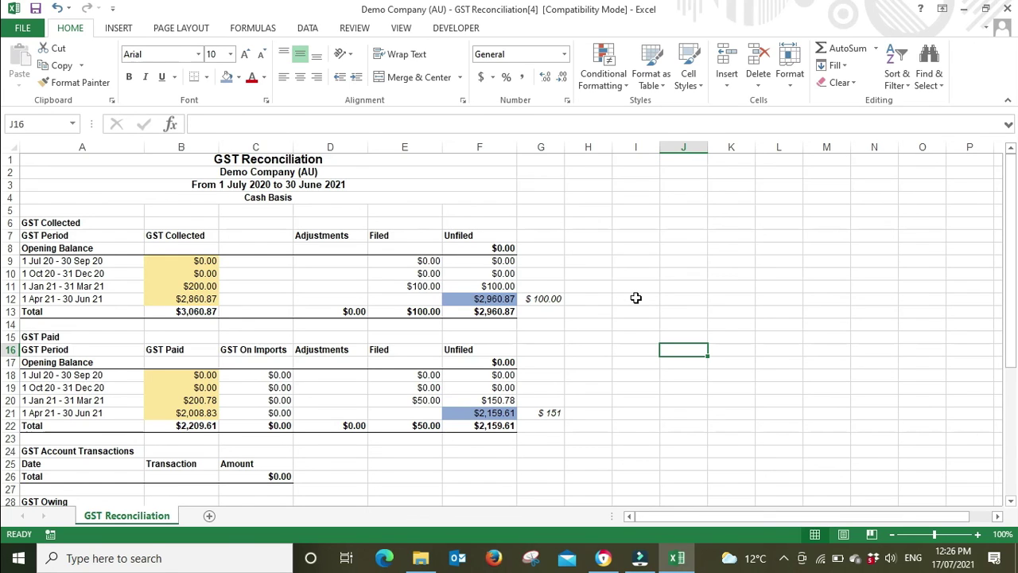
{"action": "key", "text": "alt+Tab"}
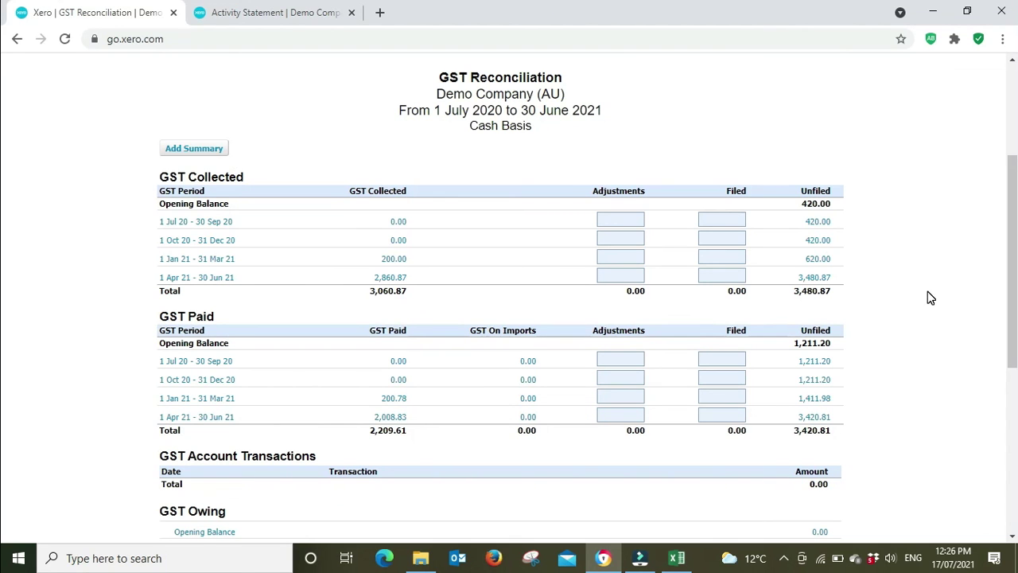